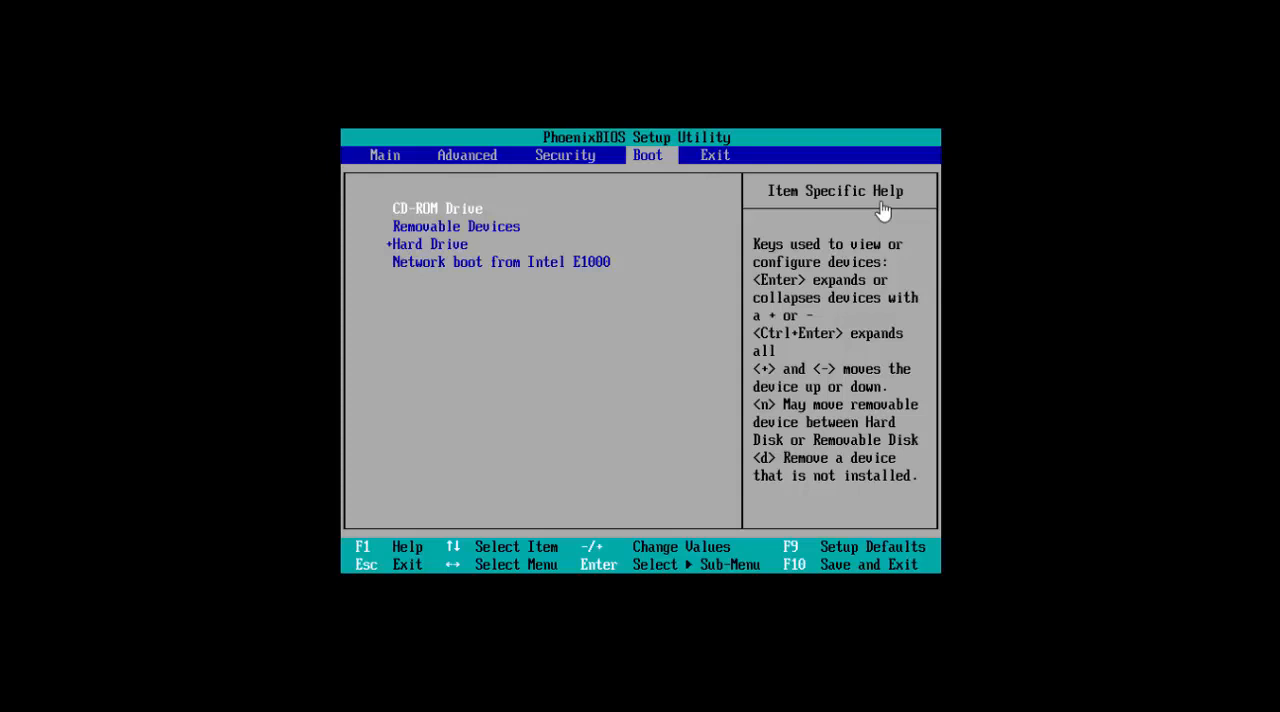
Exit the BIOS setup saving the changes, and boot the computer from the CD or DVD.
key(Right)
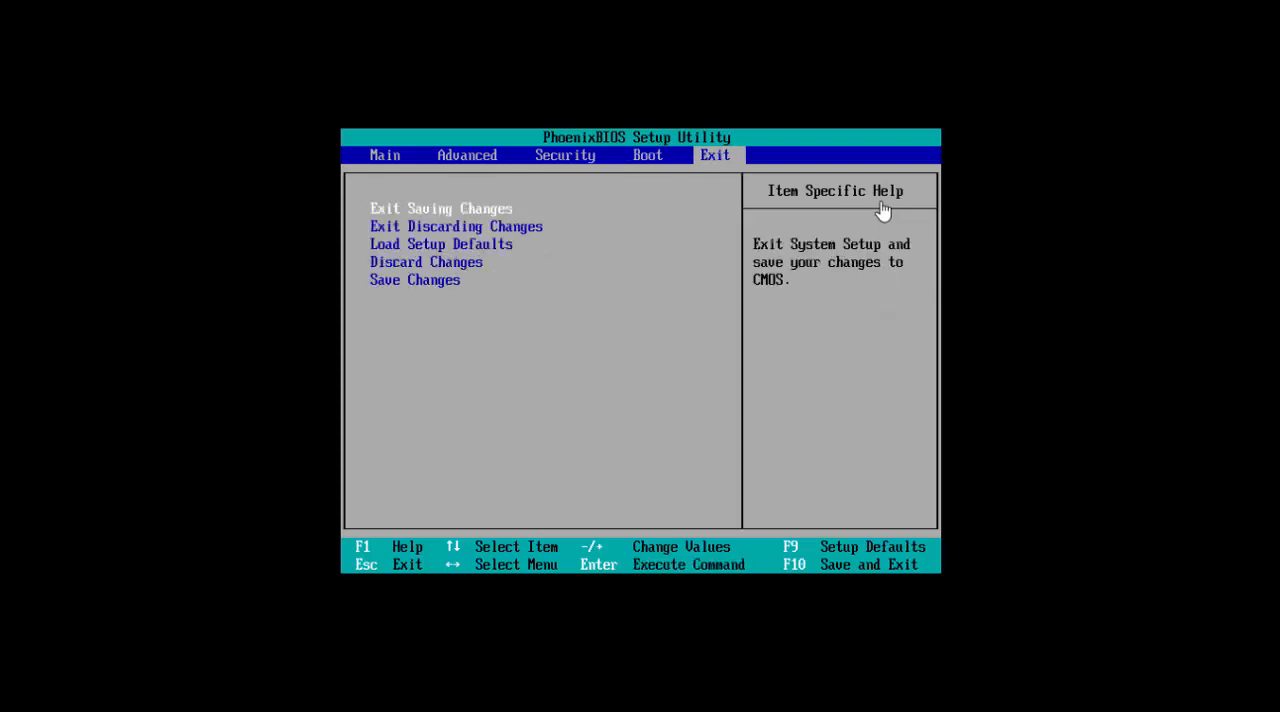
key(Return)
key(Return)
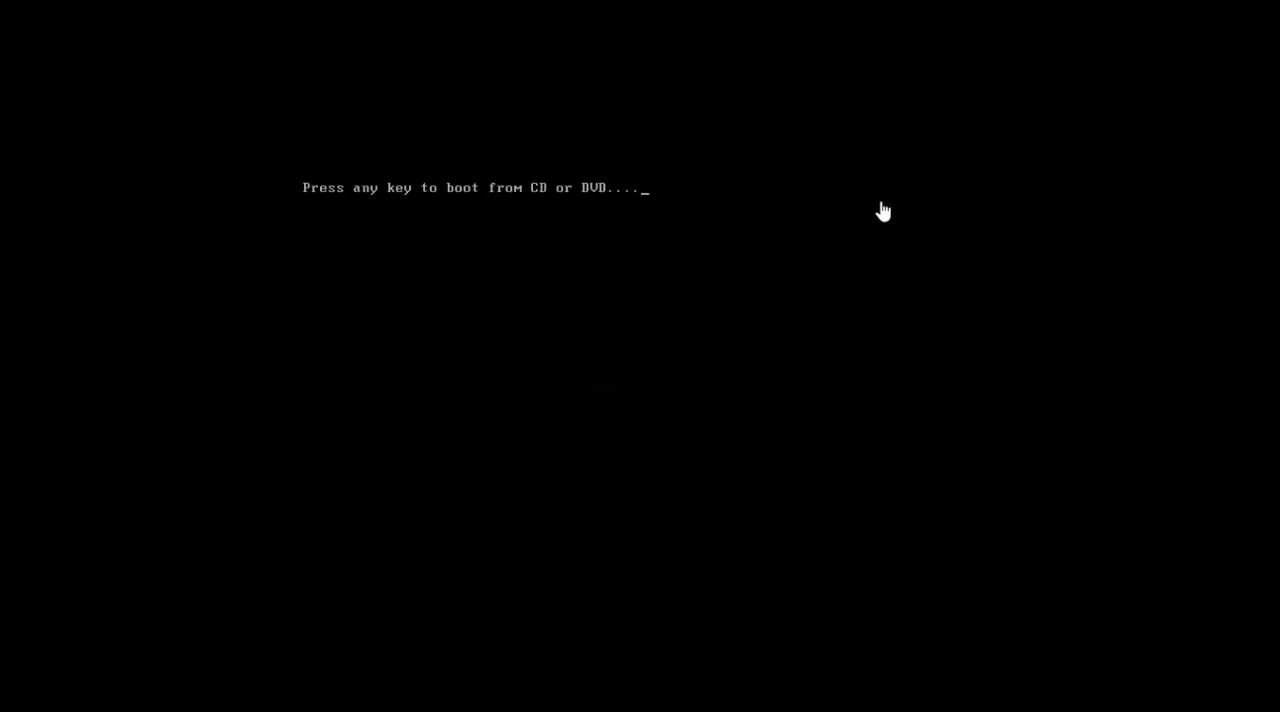
key(Return)
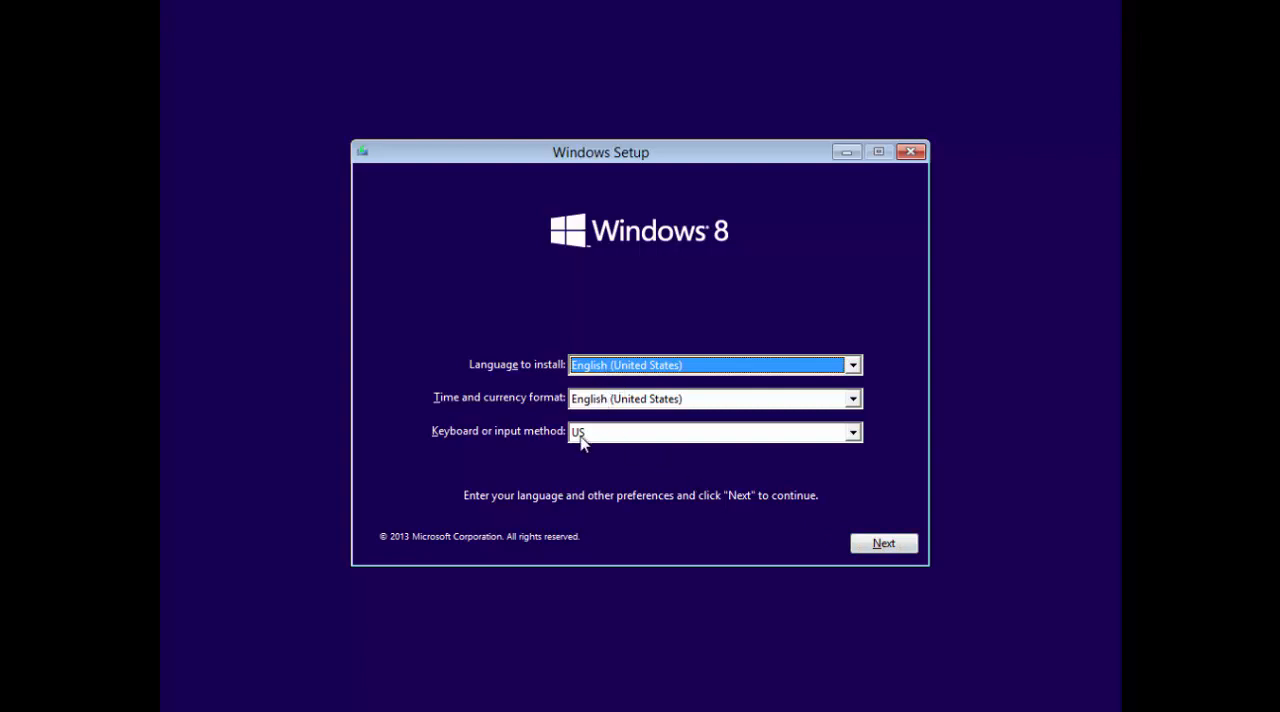
Start the Windows 8 installation, keeping English (United States) and the US keyboard layout.
click(884, 544)
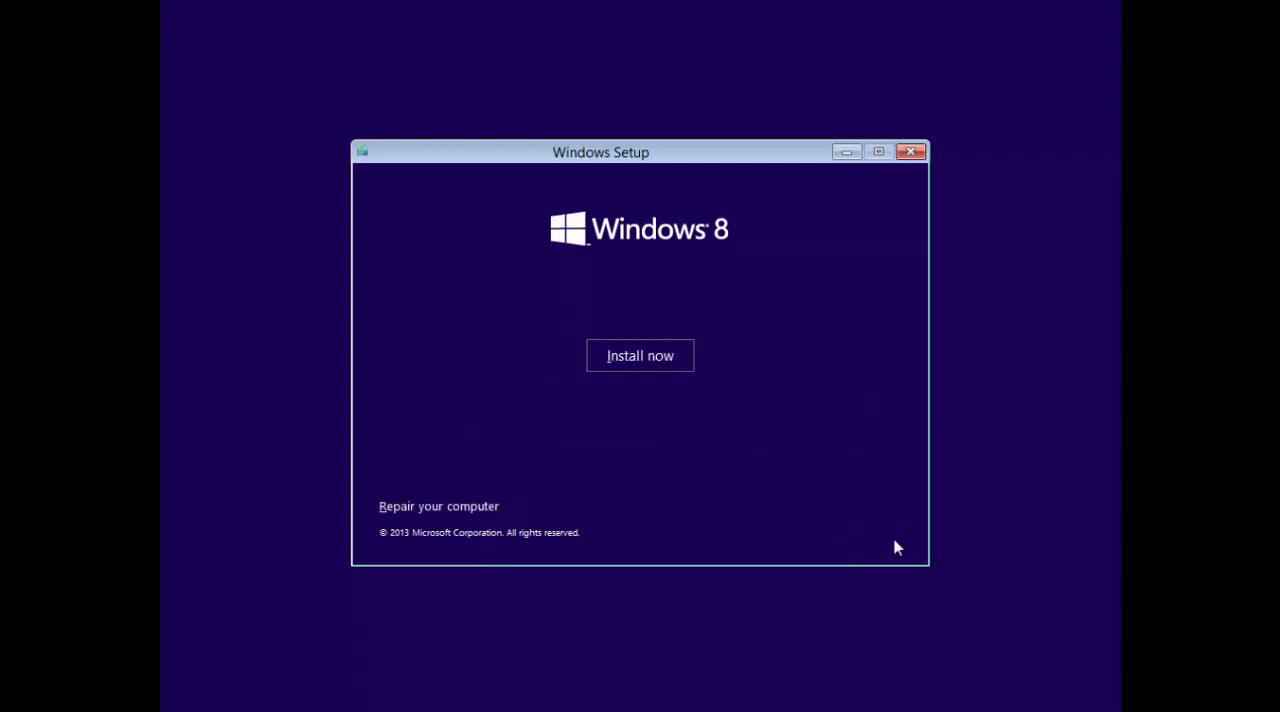
click(640, 362)
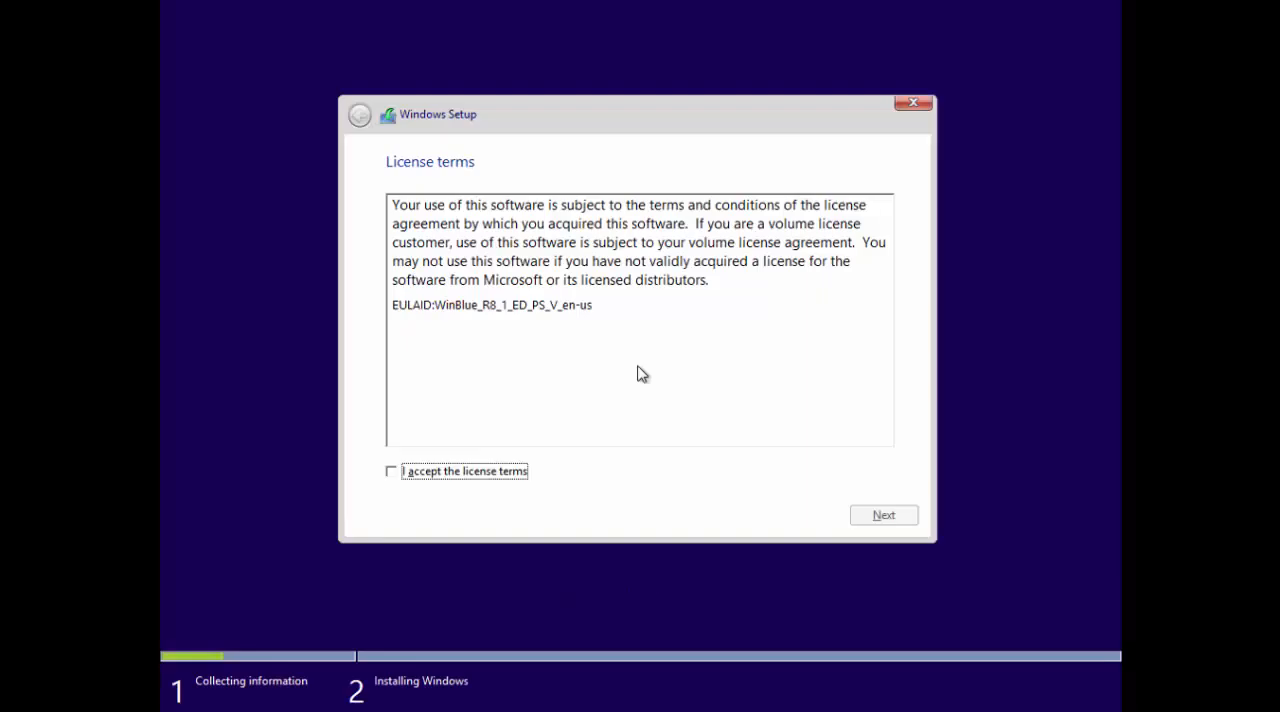
Accept the license terms and choose the installation type Custom: Install Windows only (advanced).
click(517, 474)
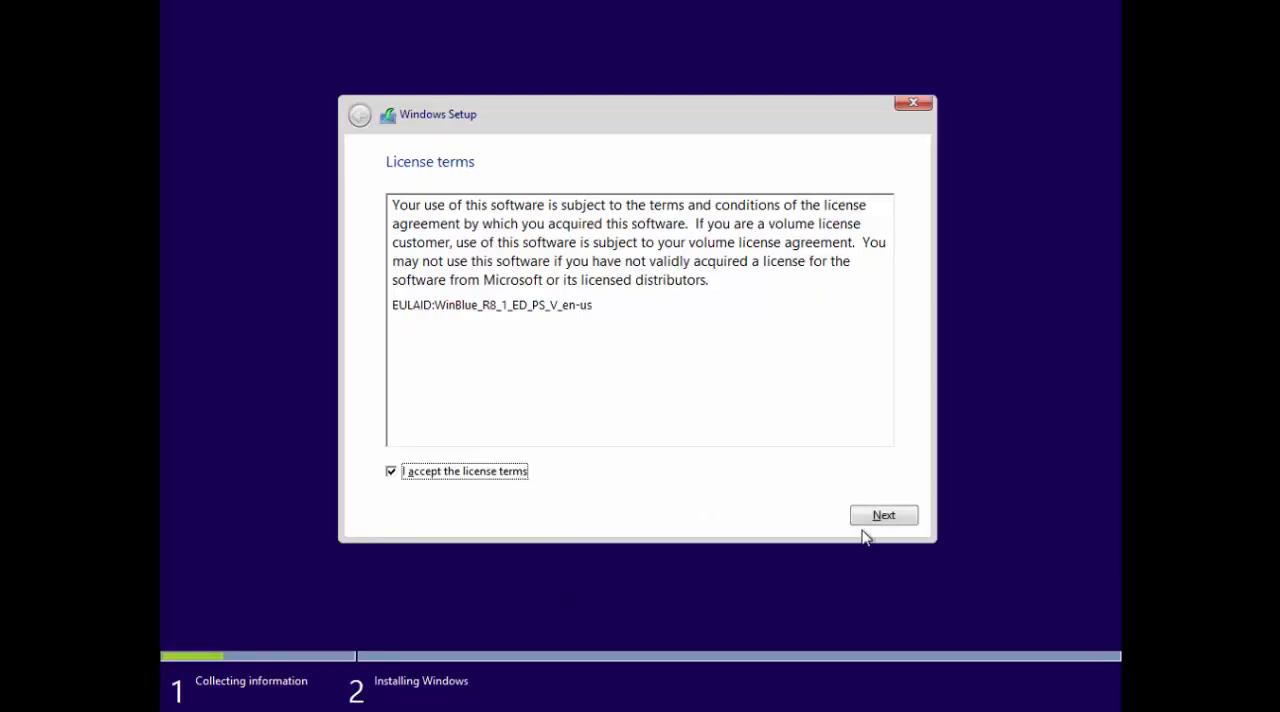
click(896, 518)
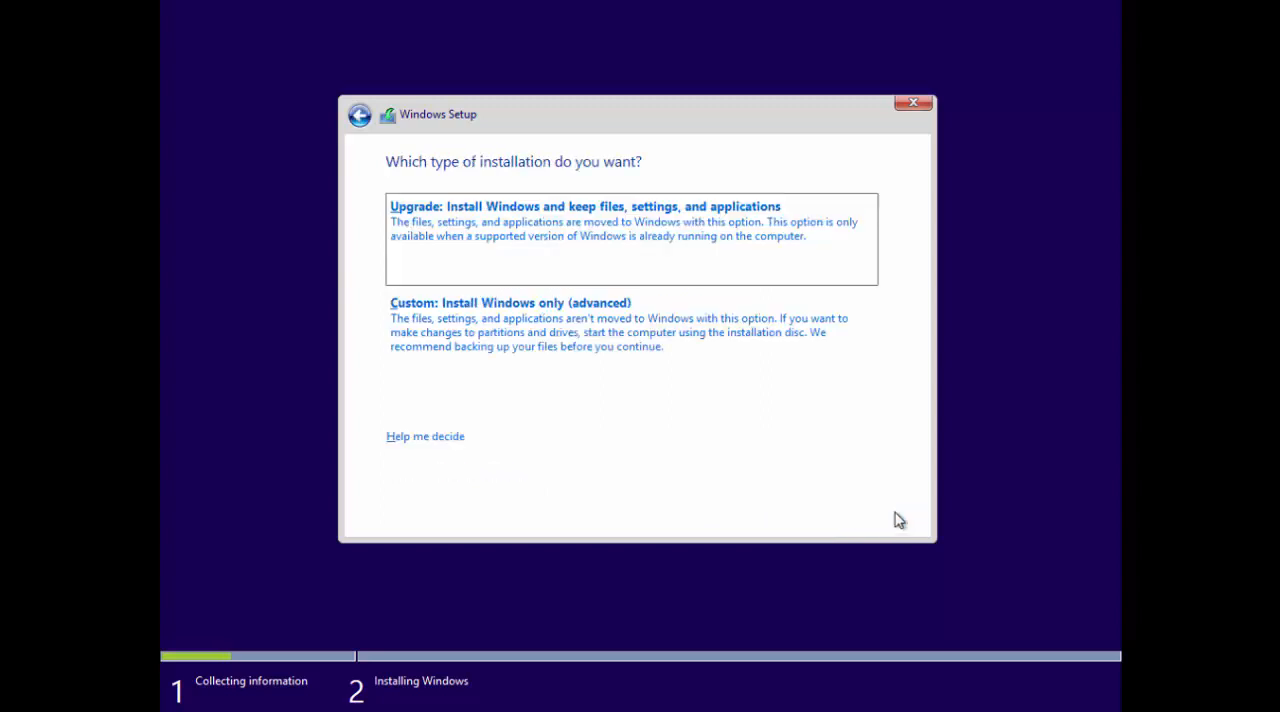
click(548, 355)
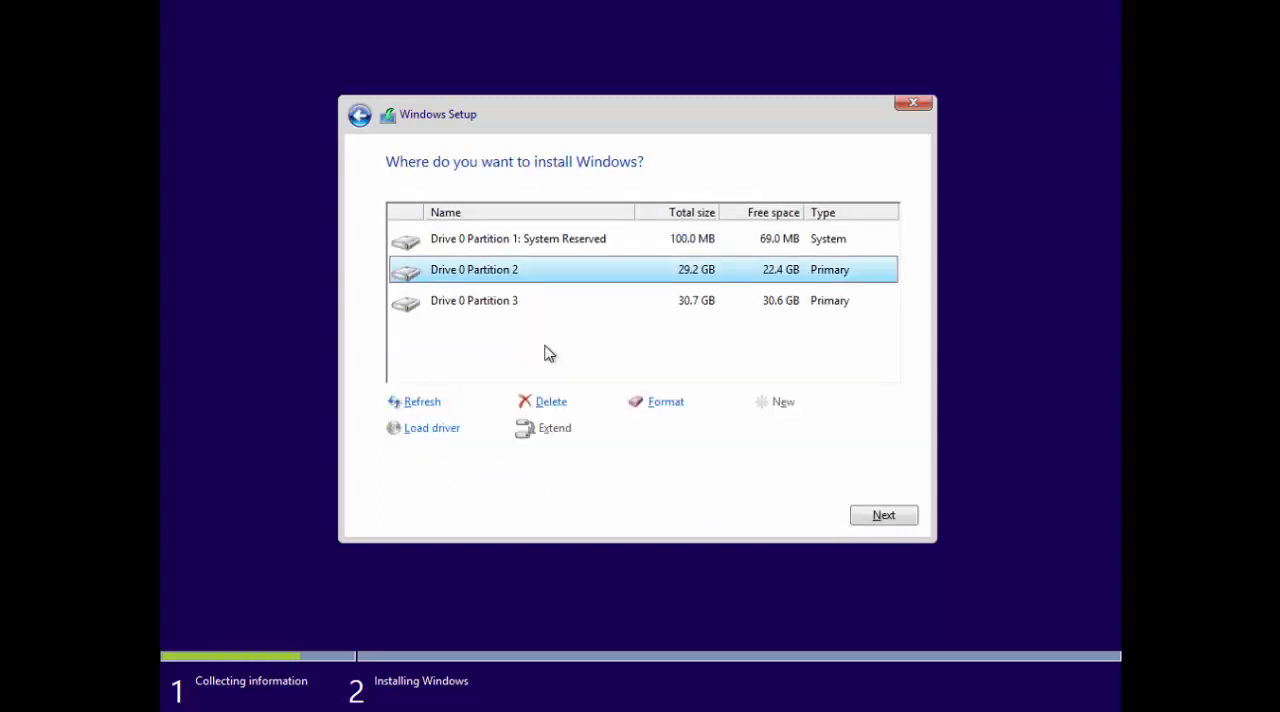
Review the three existing Drive 0 partitions as possible install locations.
click(537, 251)
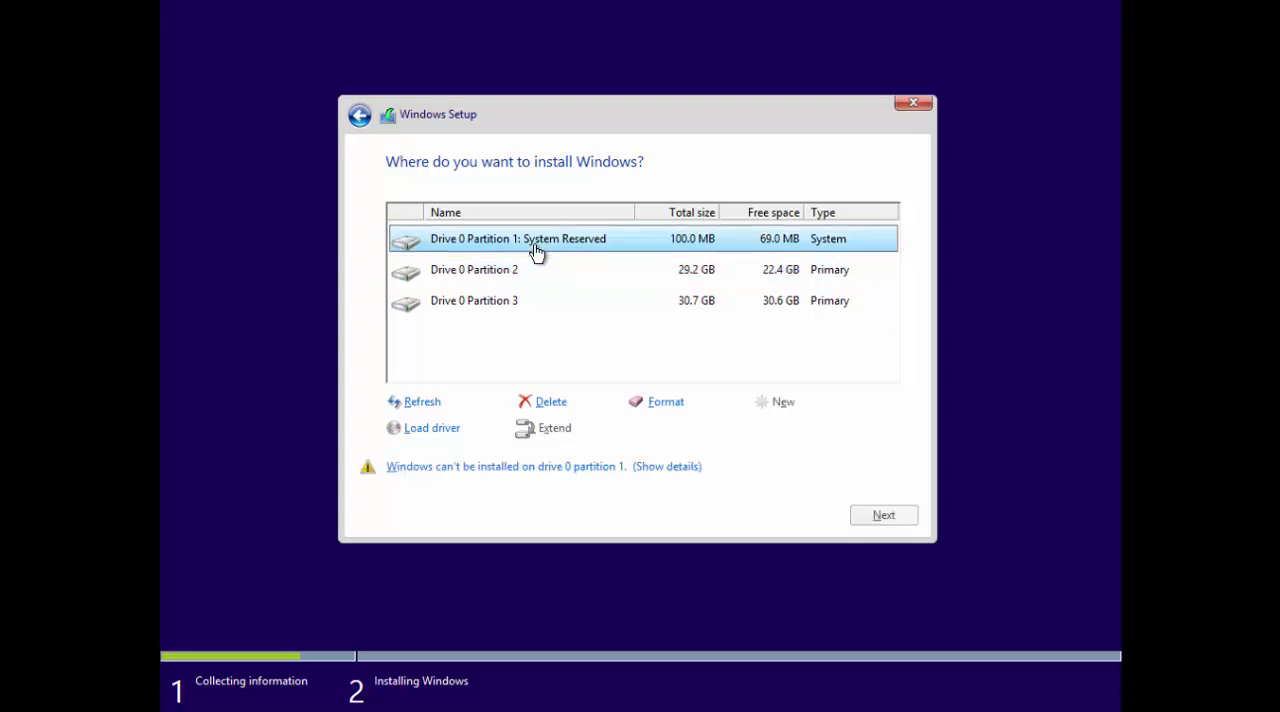
click(524, 274)
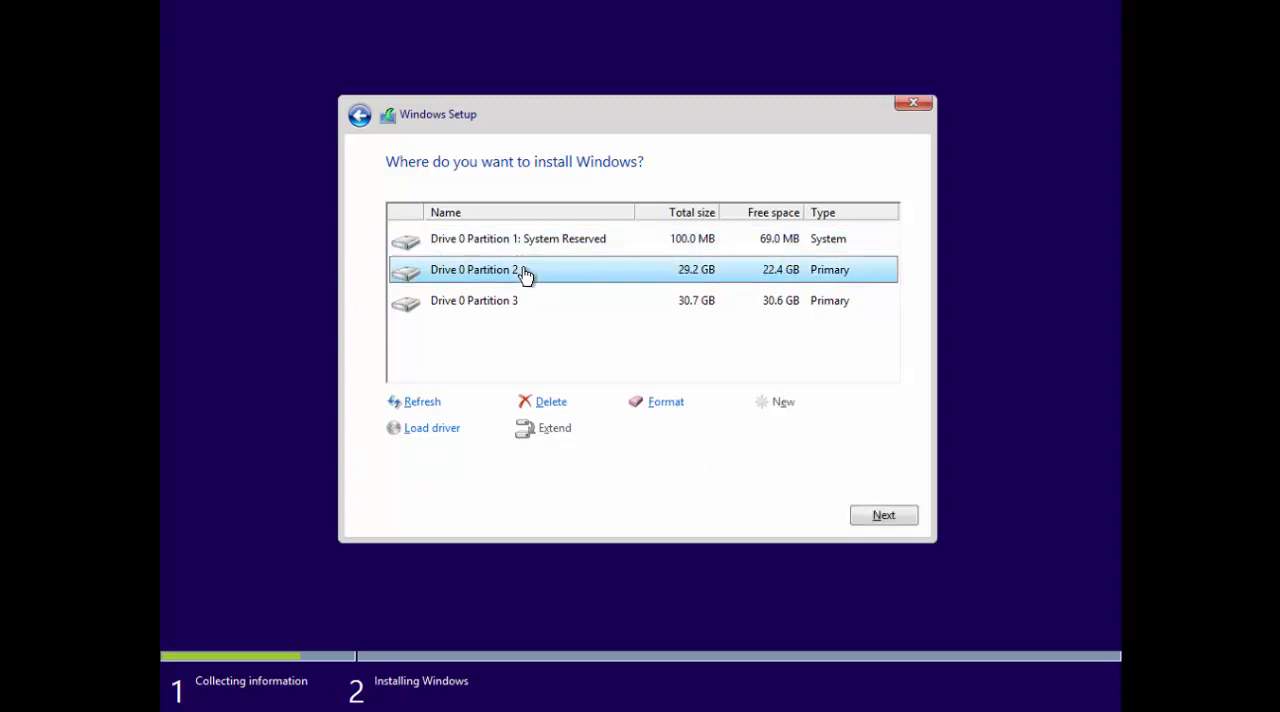
click(528, 313)
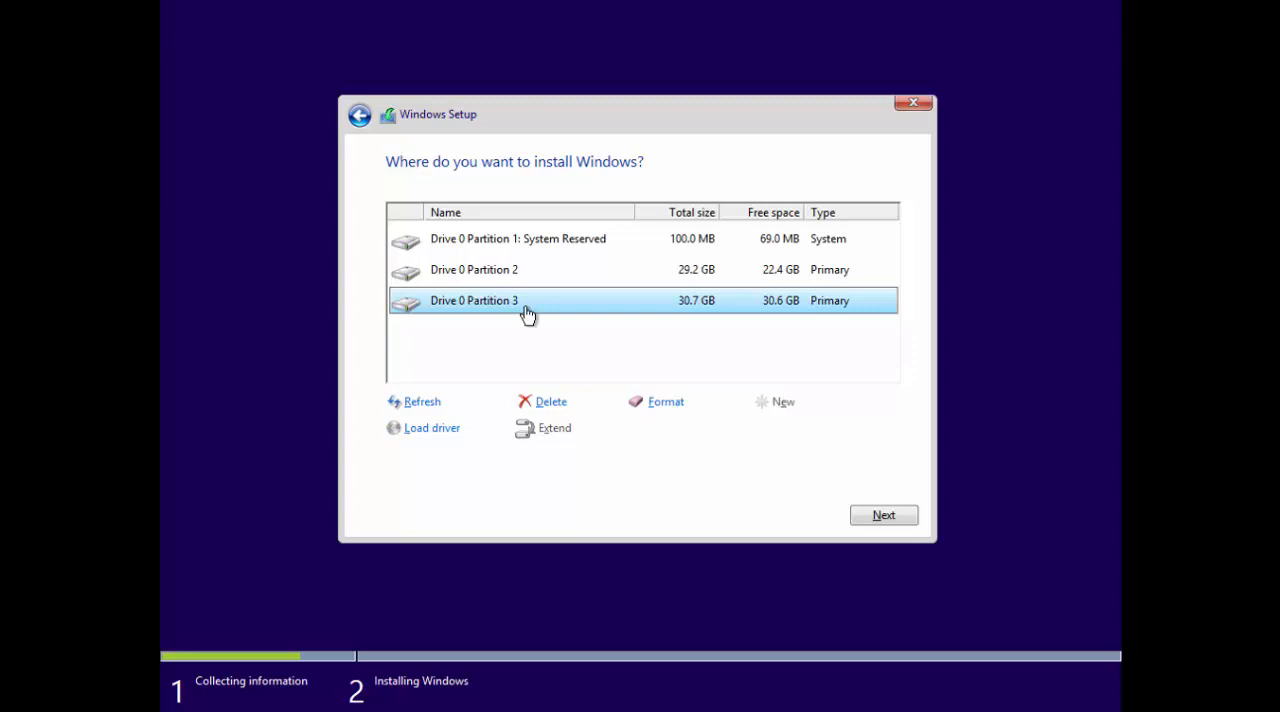
click(531, 282)
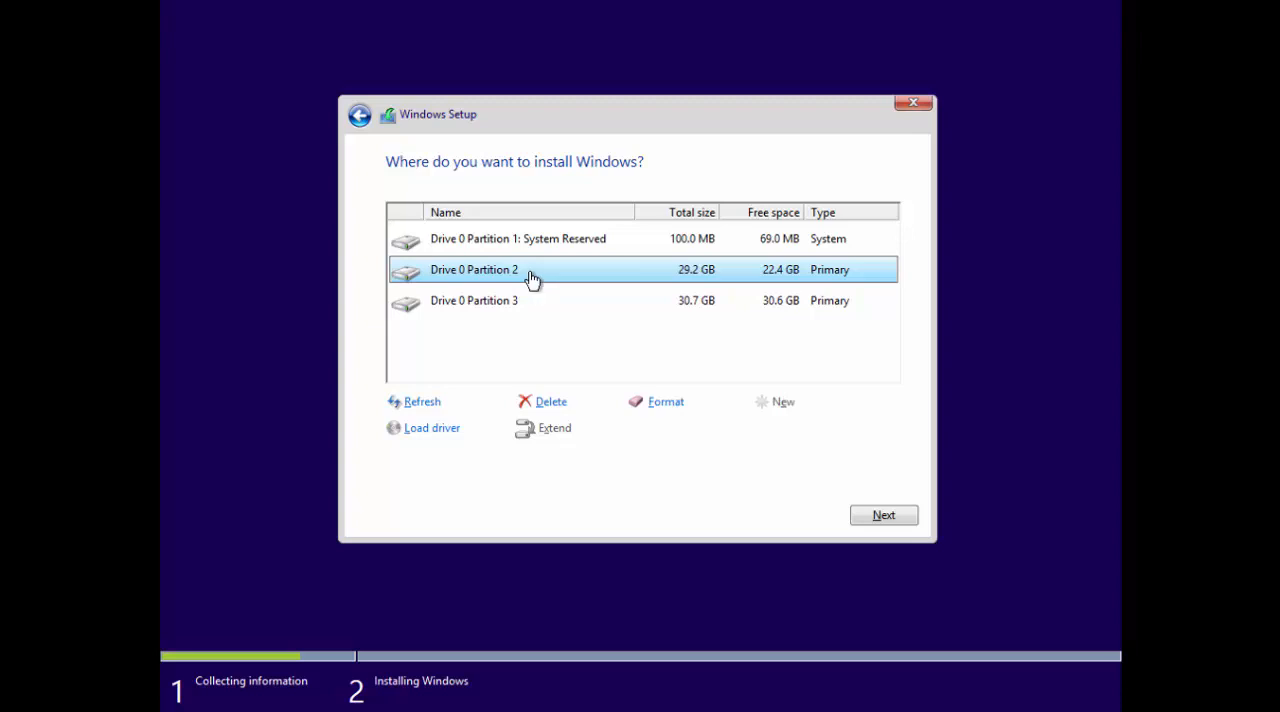
click(474, 251)
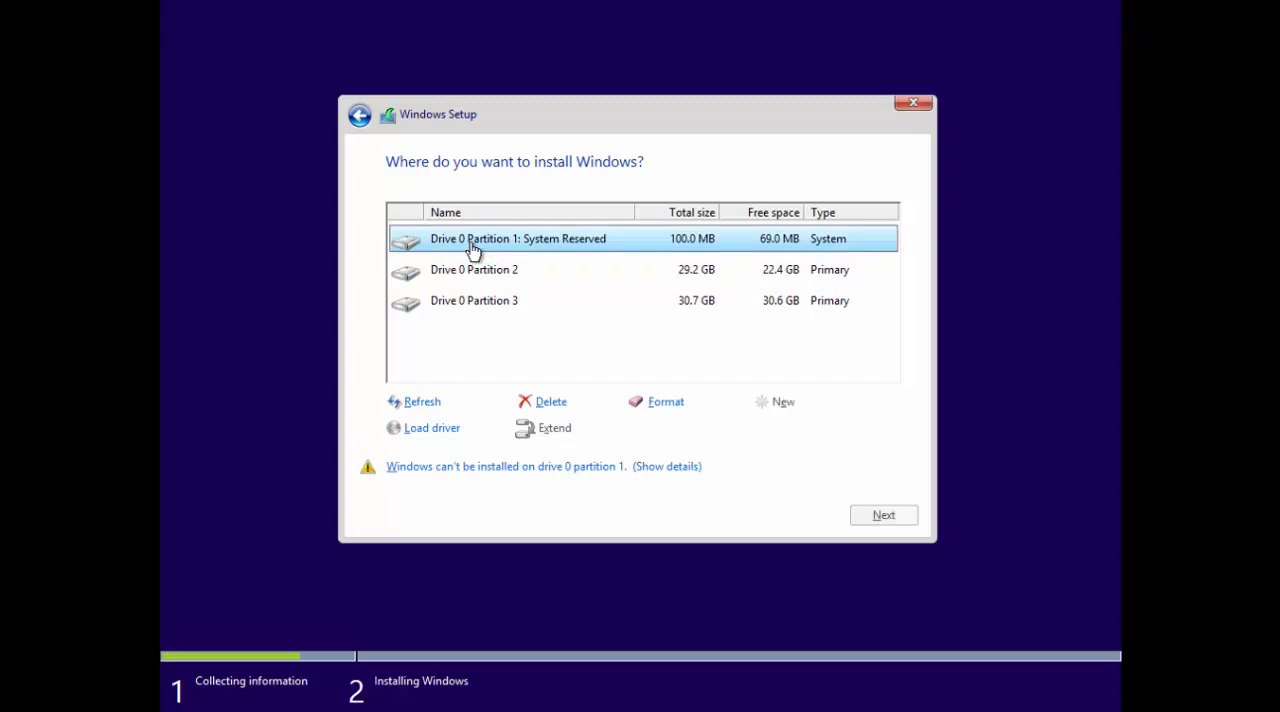
Delete Drive 0 Partition 2 and the System Reserved partition, accepting the loss of their data.
click(480, 284)
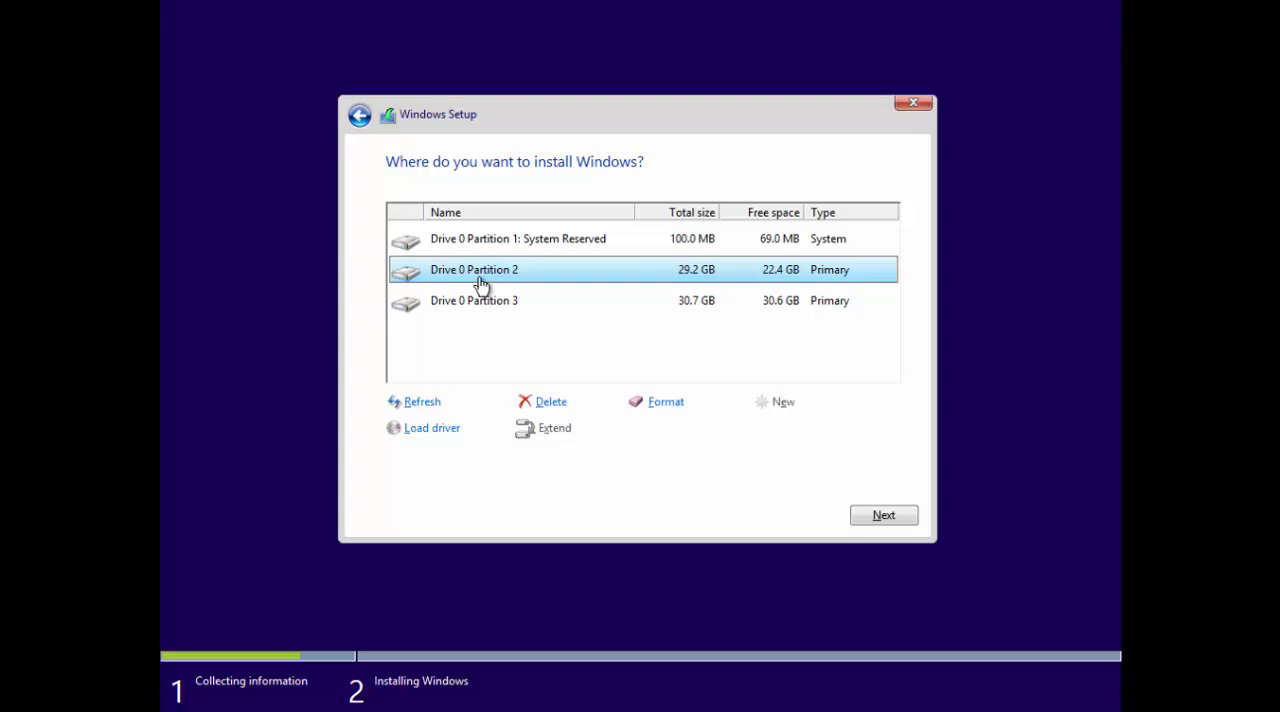
click(550, 402)
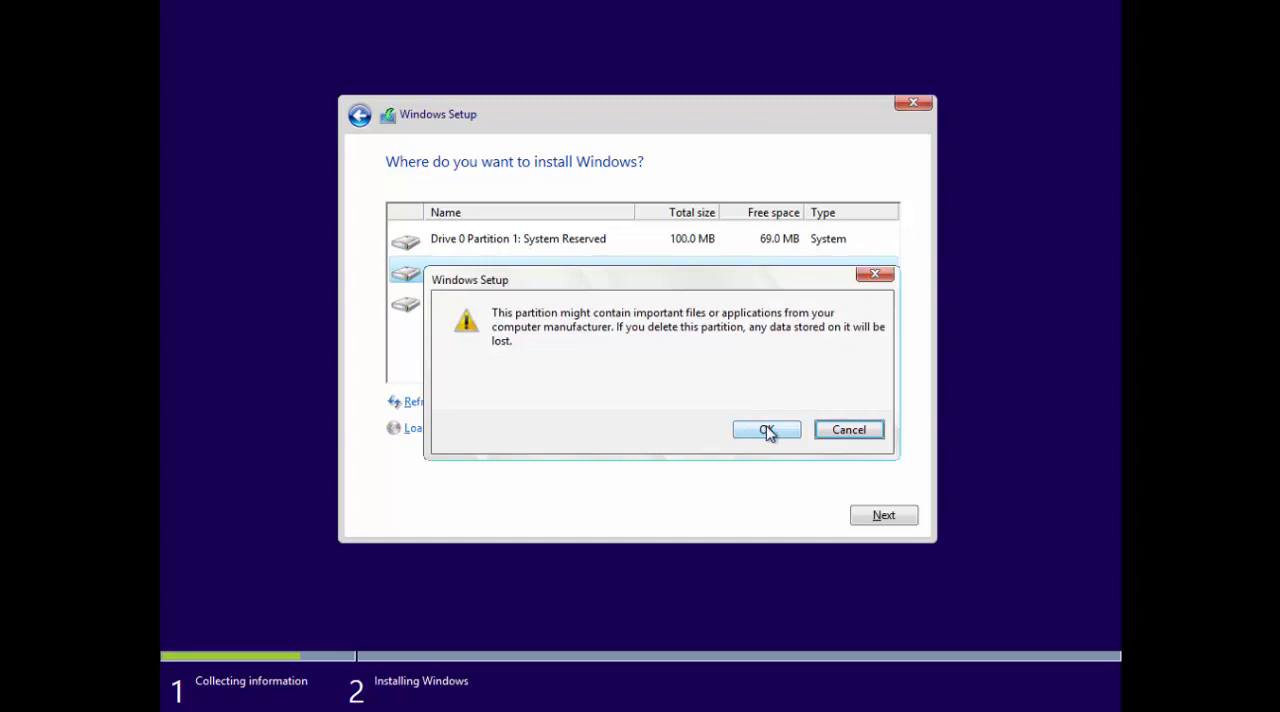
click(766, 430)
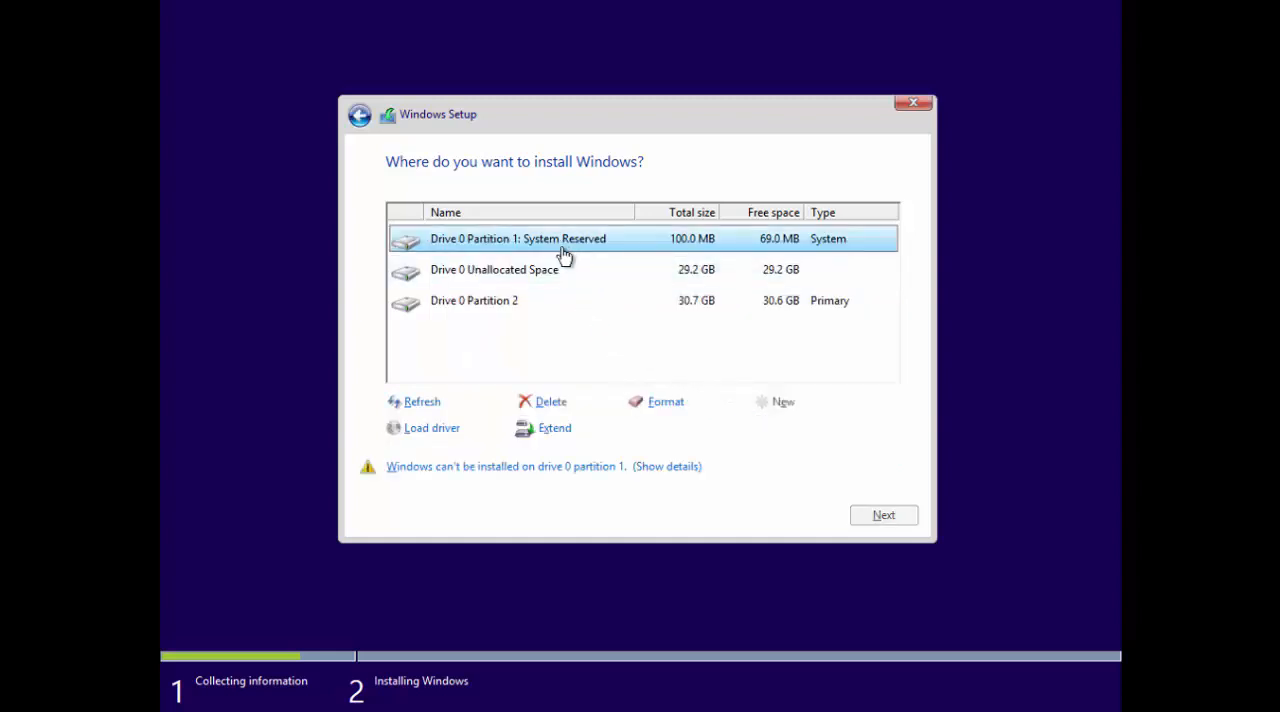
click(546, 396)
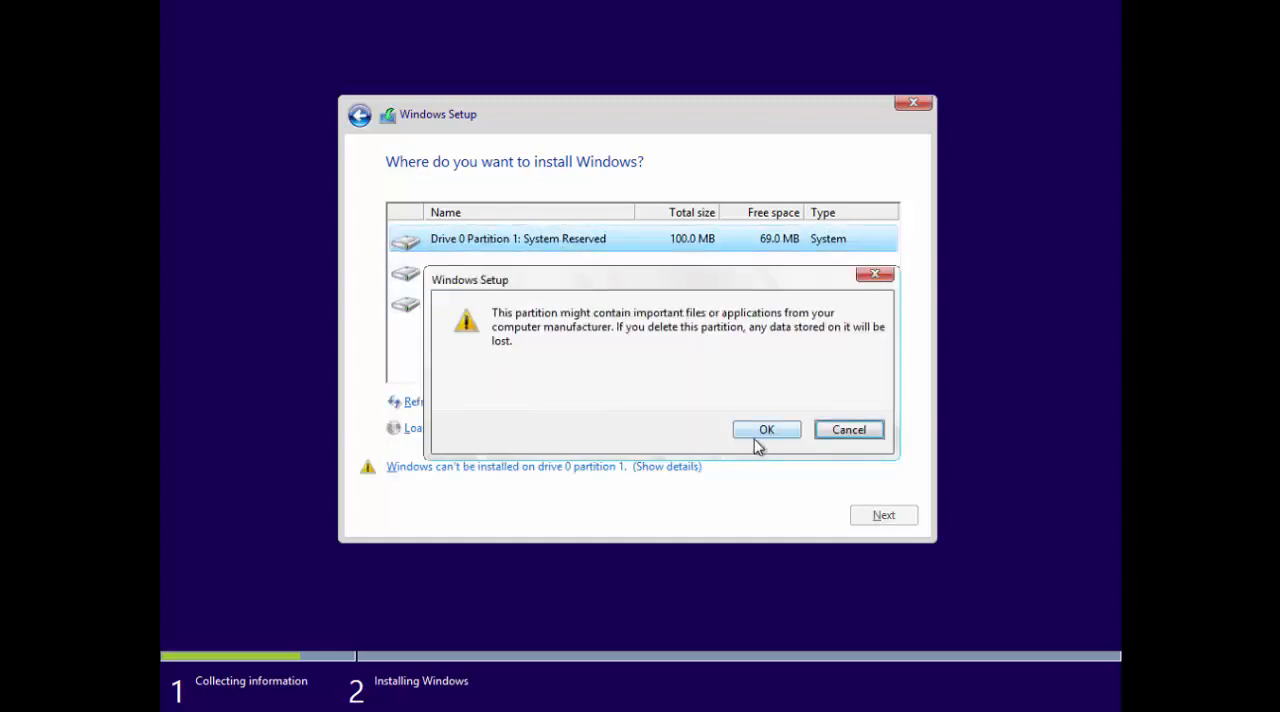
click(765, 431)
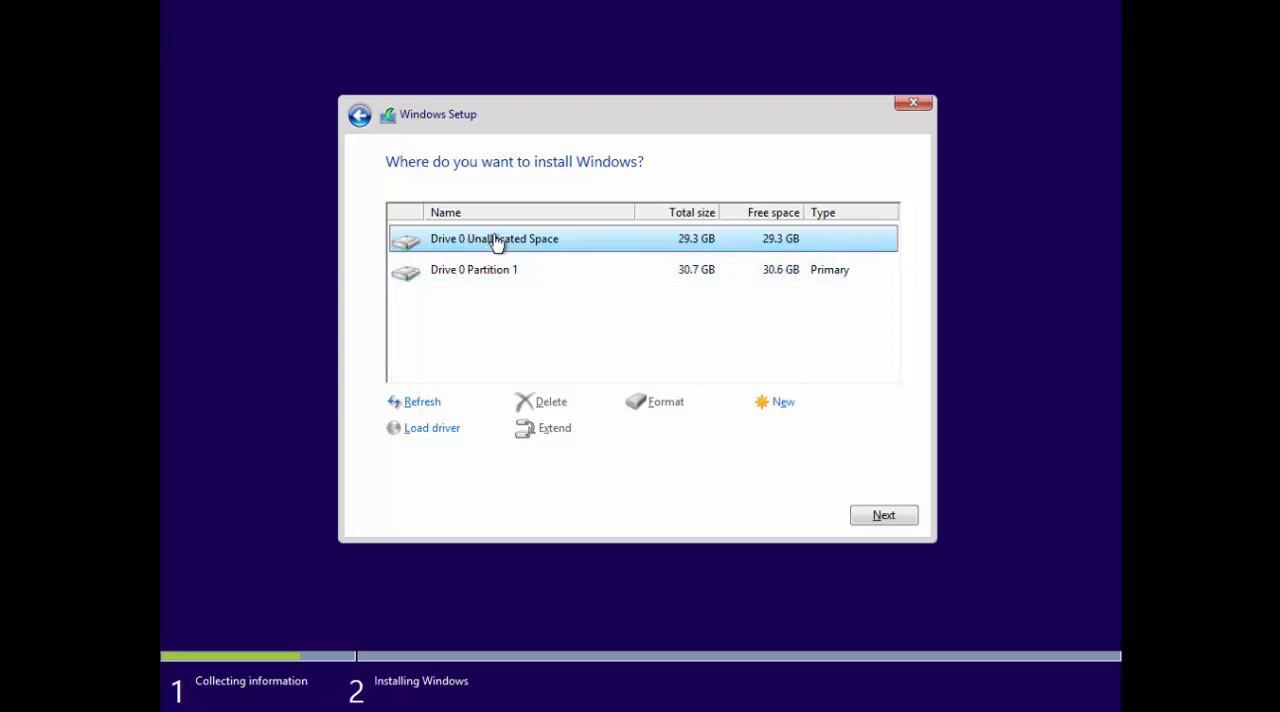
Create a new 30000 MB partition in the Drive 0 unallocated space, allowing the additional system partition.
click(783, 402)
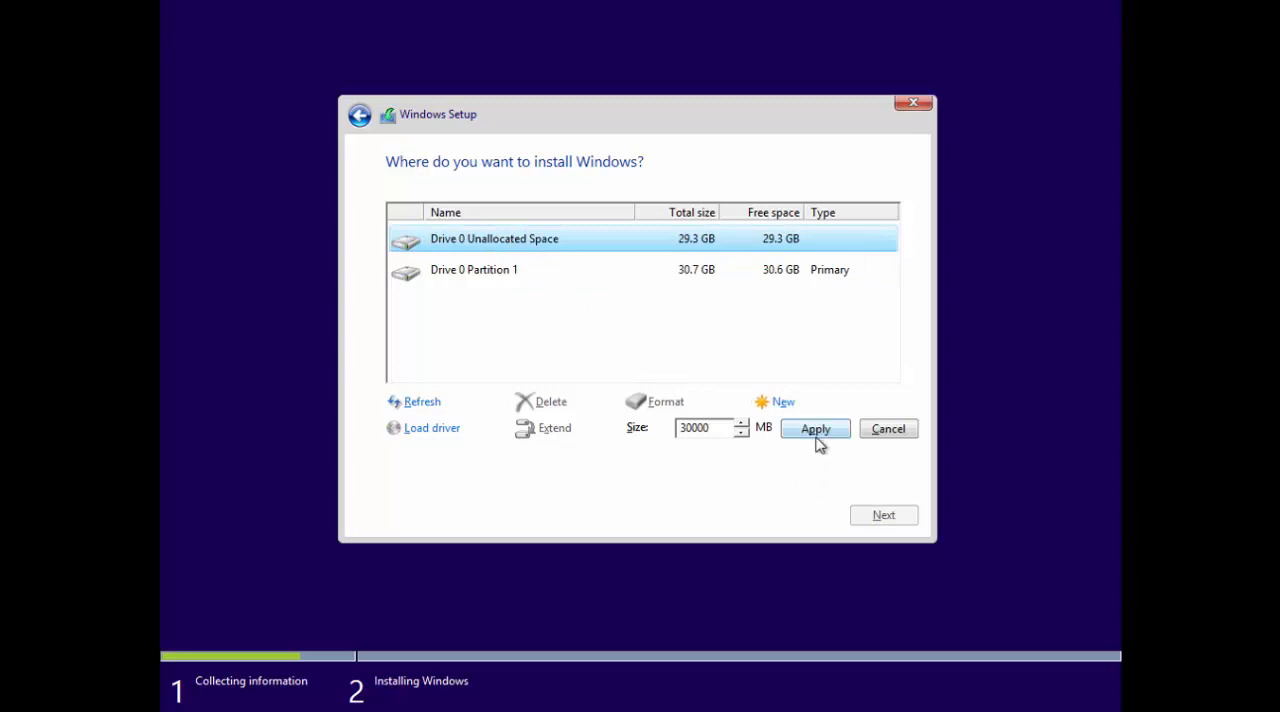
click(815, 434)
click(795, 433)
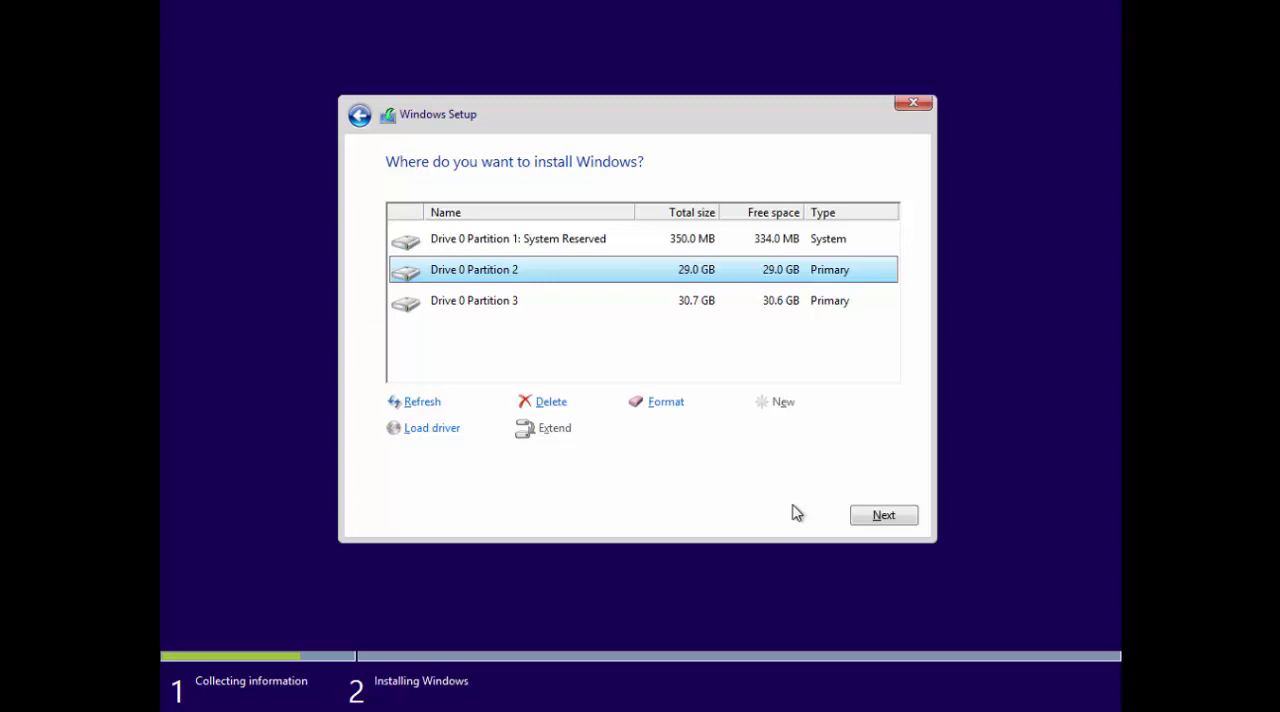
Install Windows on Drive 0 Partition 2 and restart the computer without waiting for the countdown.
click(889, 514)
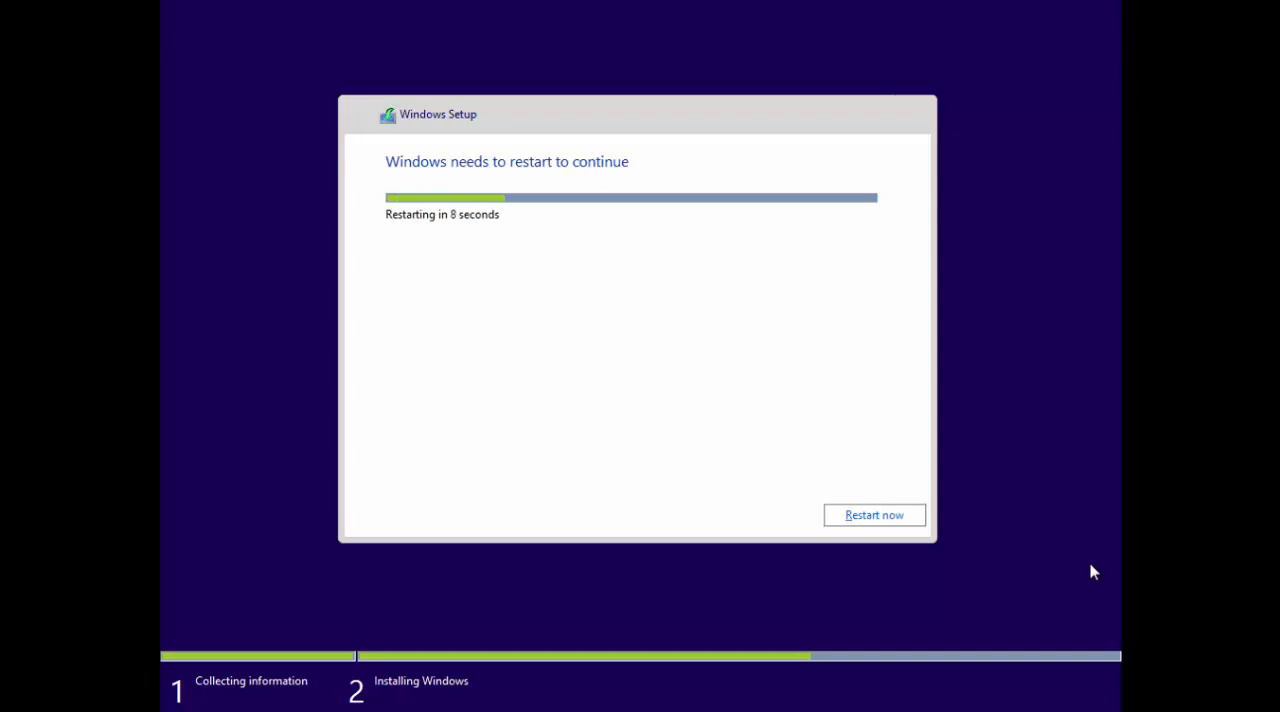
click(863, 521)
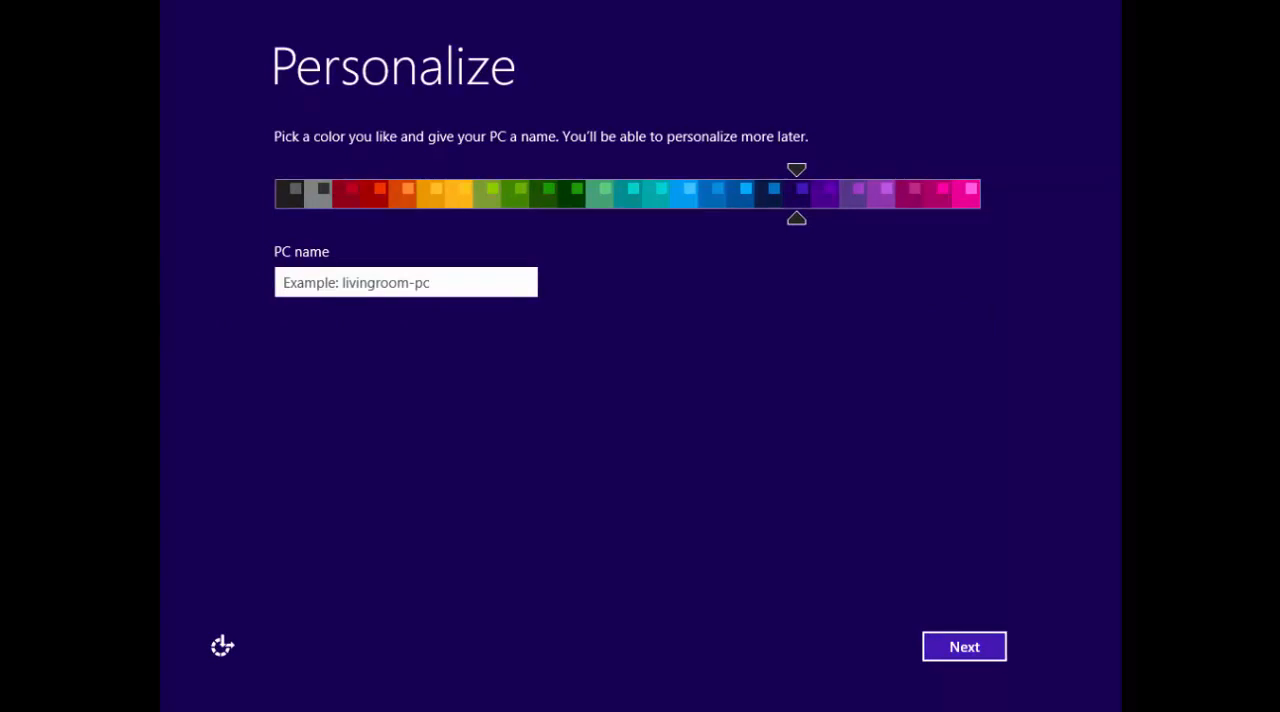
Name the PC with the owner's first name followed by "-PC", and accept the express settings.
text(H)
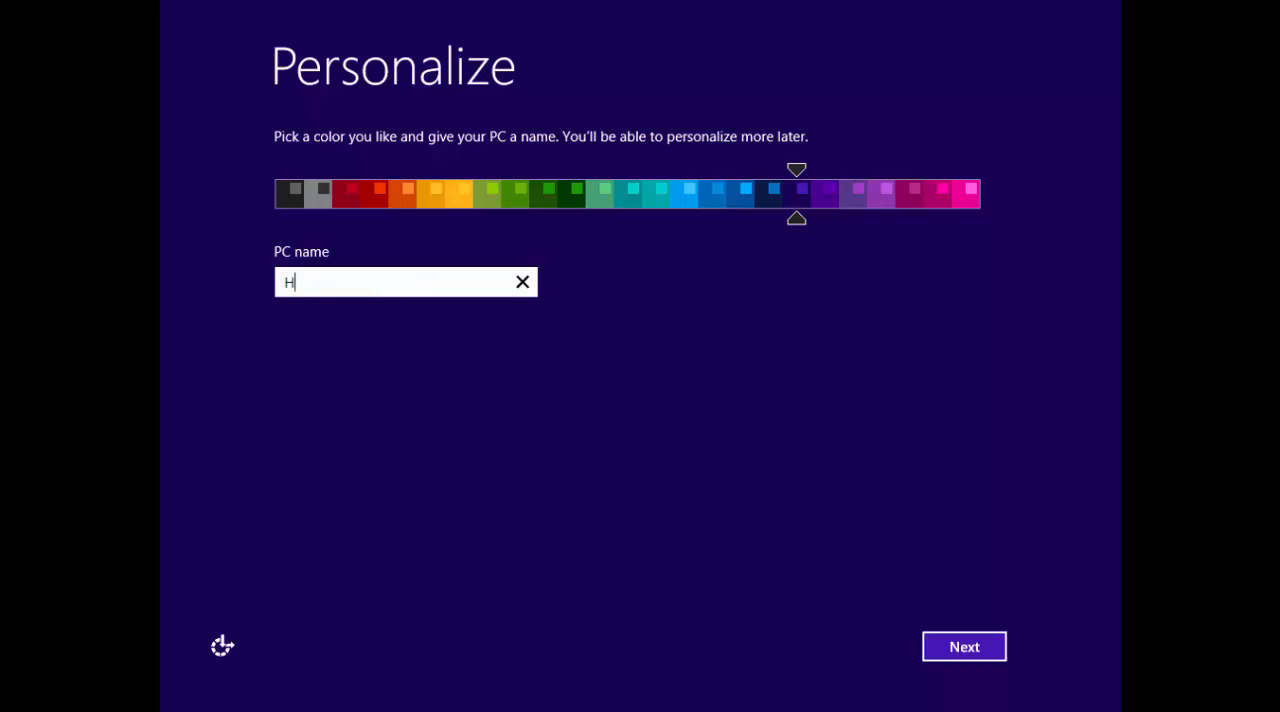
key(BackSpace)
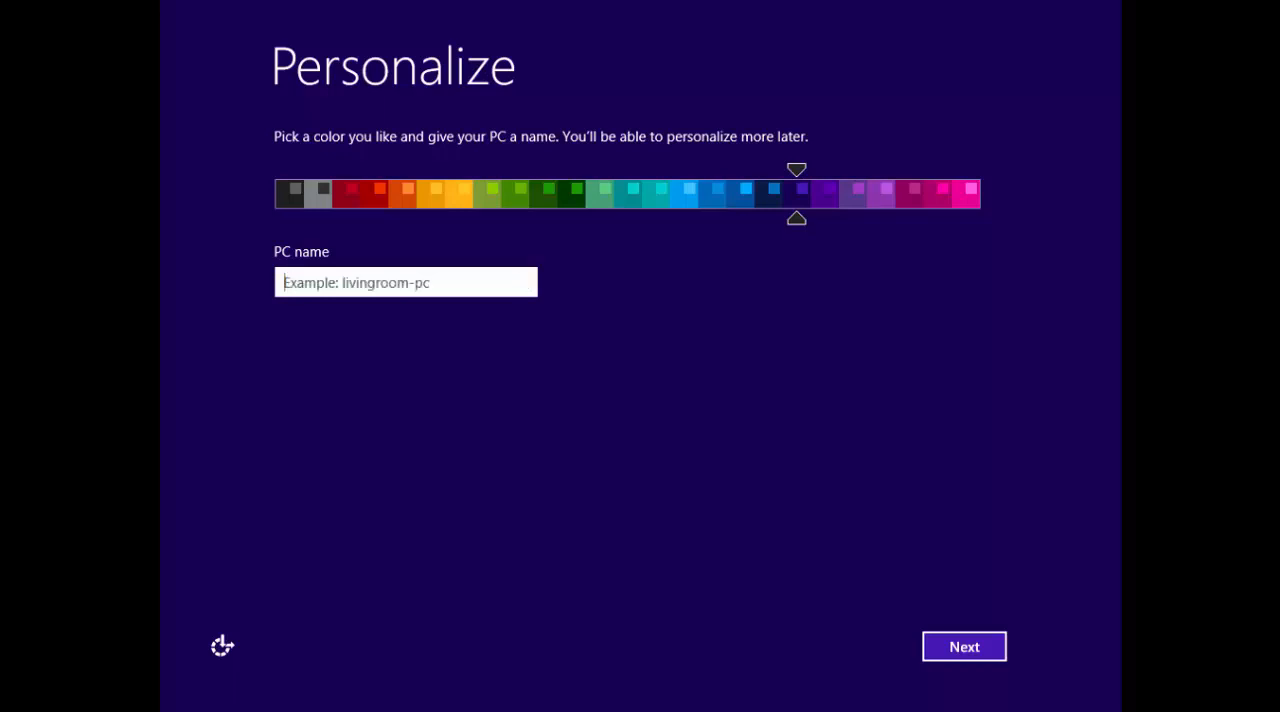
text(Adnan)
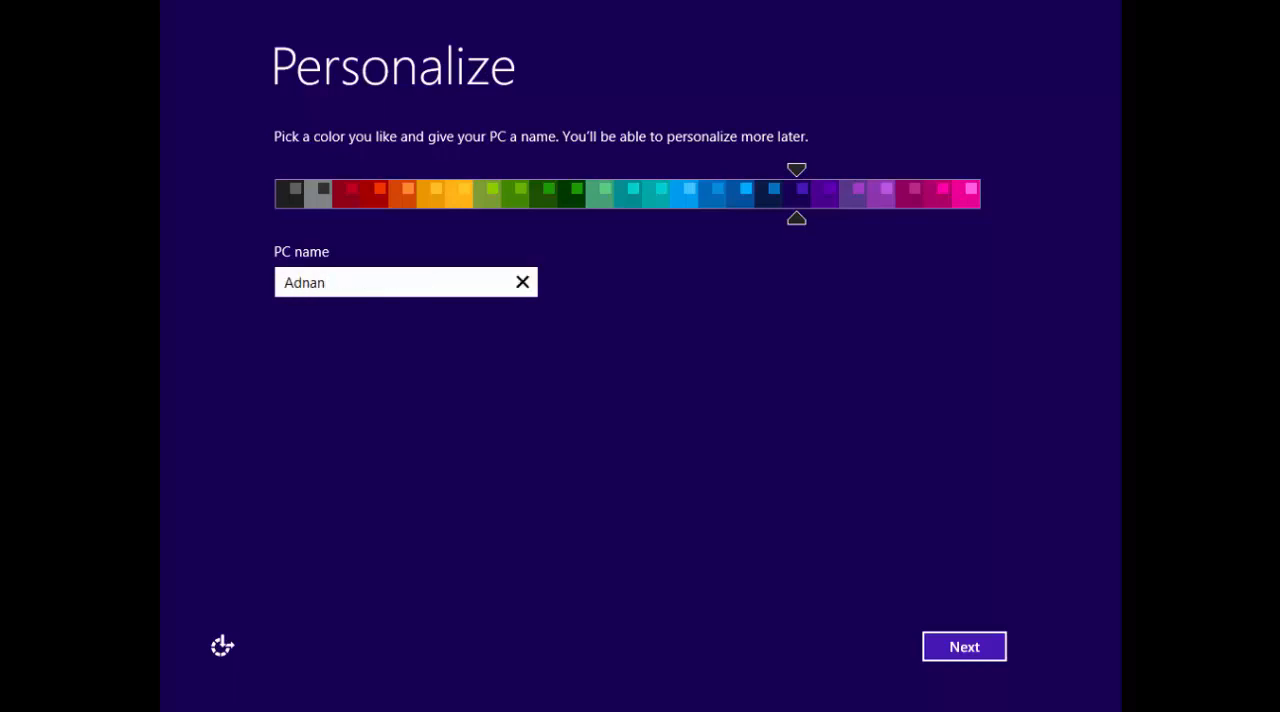
text(-PC)
click(961, 638)
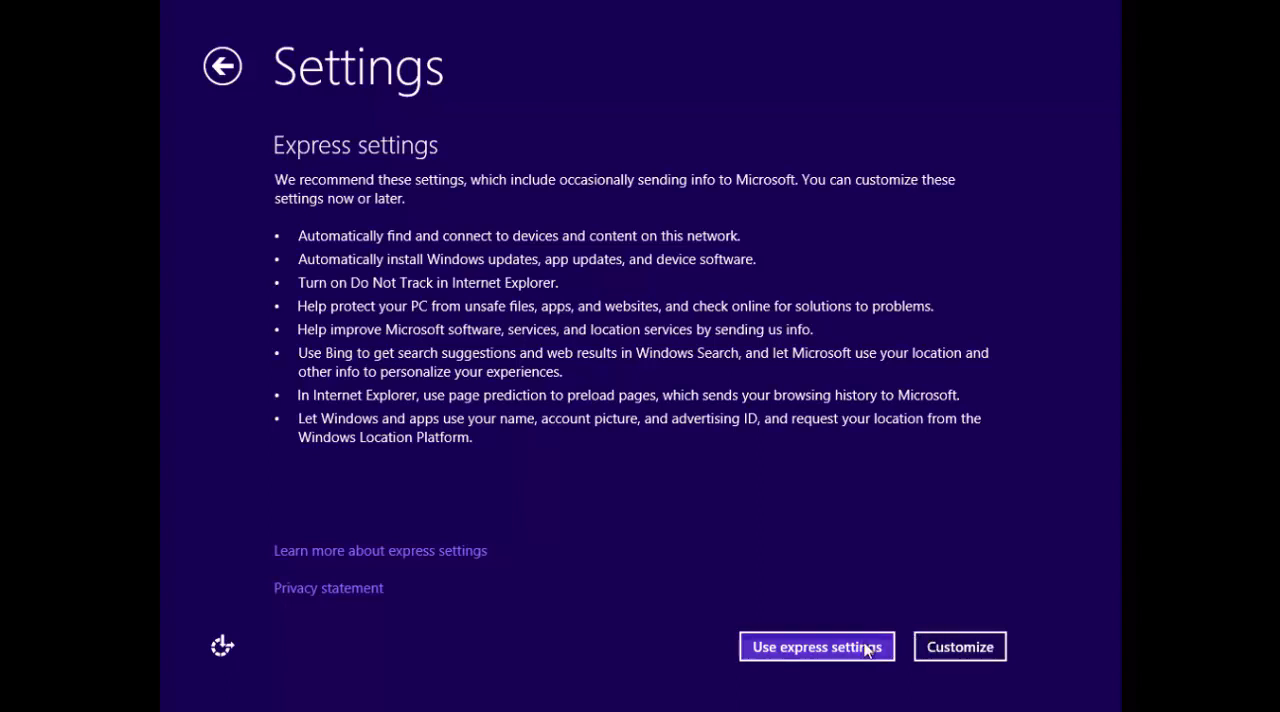
click(813, 652)
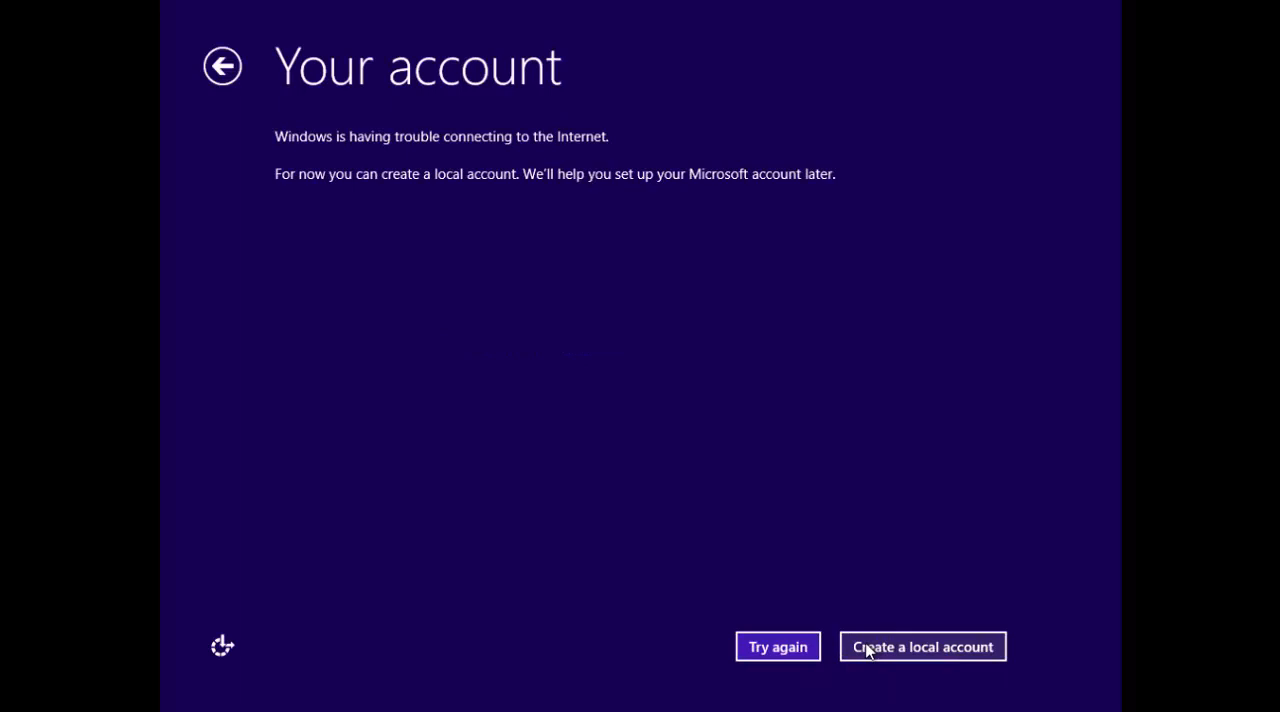
Create a local account with the owner's first name as user name and no password, and finish the setup.
click(868, 651)
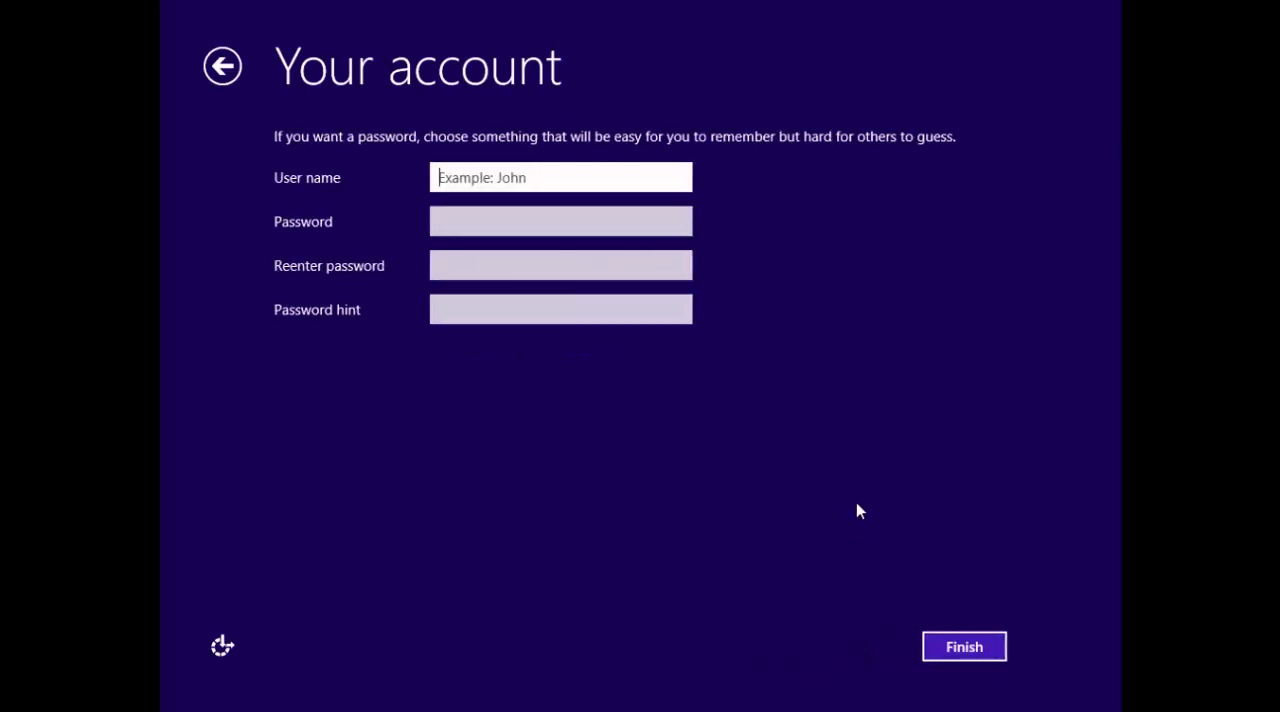
text(Ad)
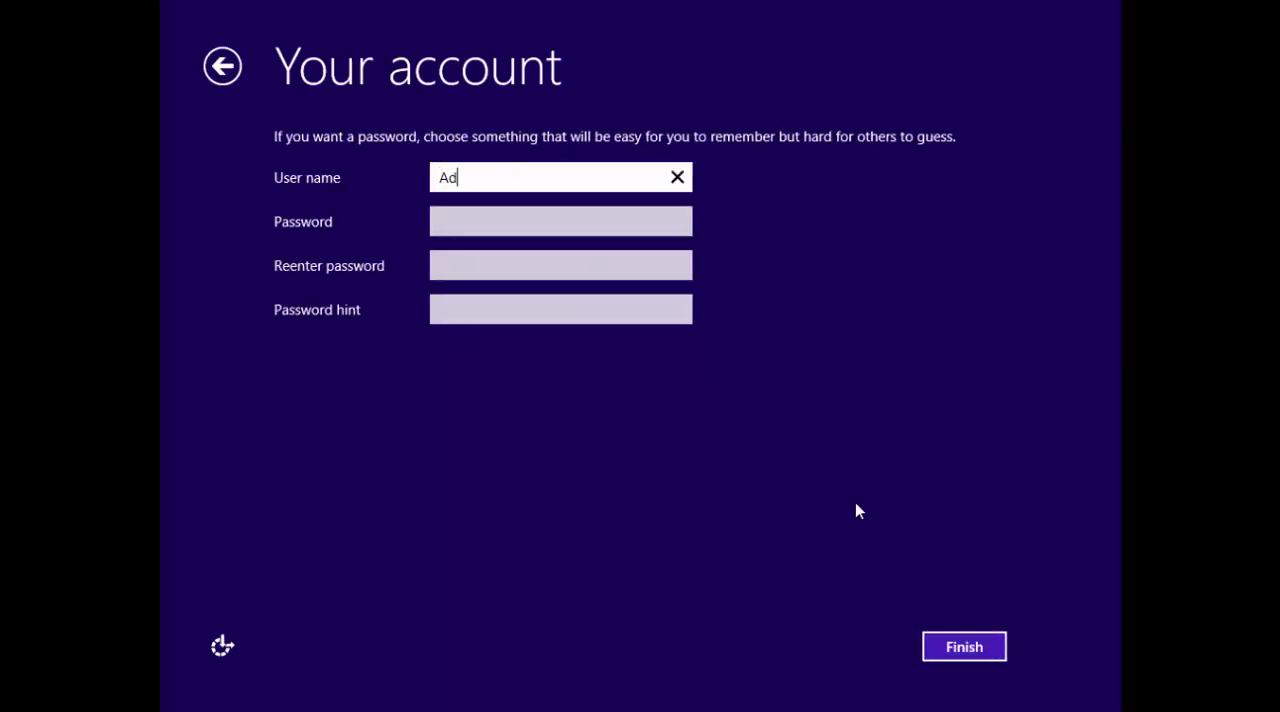
text(nan)
click(945, 648)
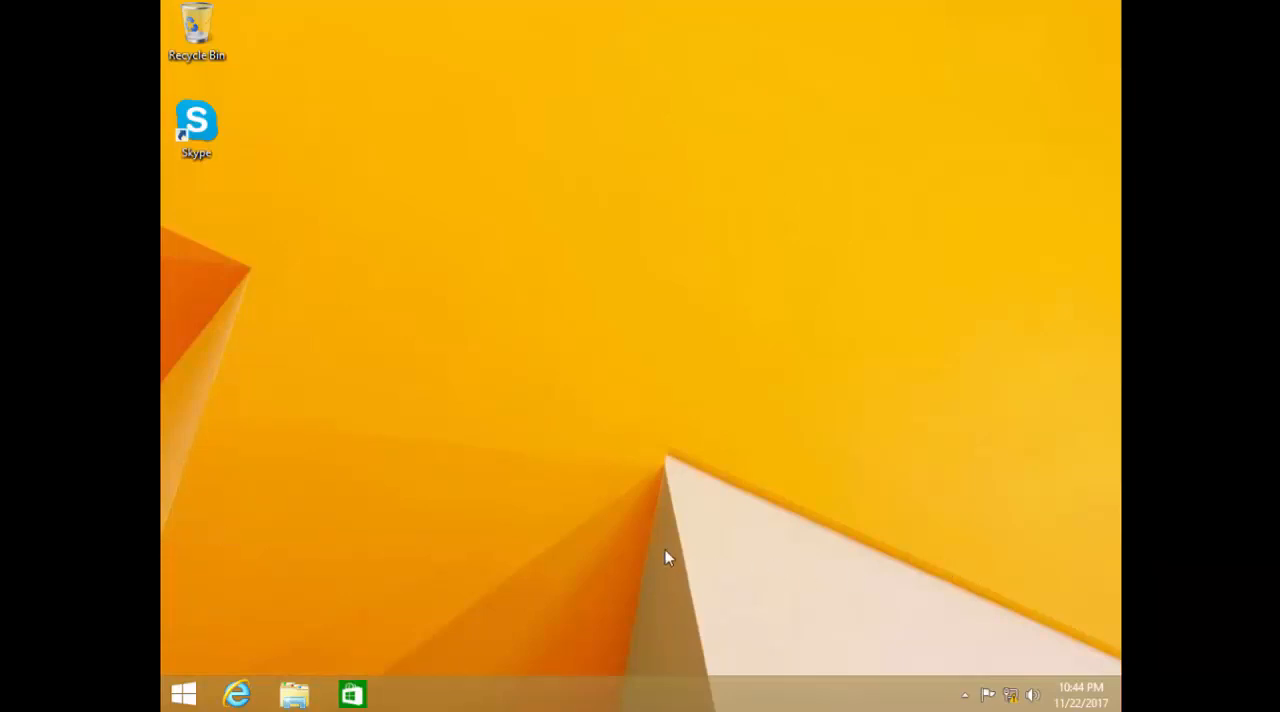
right_click(644, 449)
click(686, 617)
click(998, 75)
Show the Computer, User's Files and Network icons on the desktop through the Personalization settings, and close the settings windows.
right_click(677, 234)
click(714, 413)
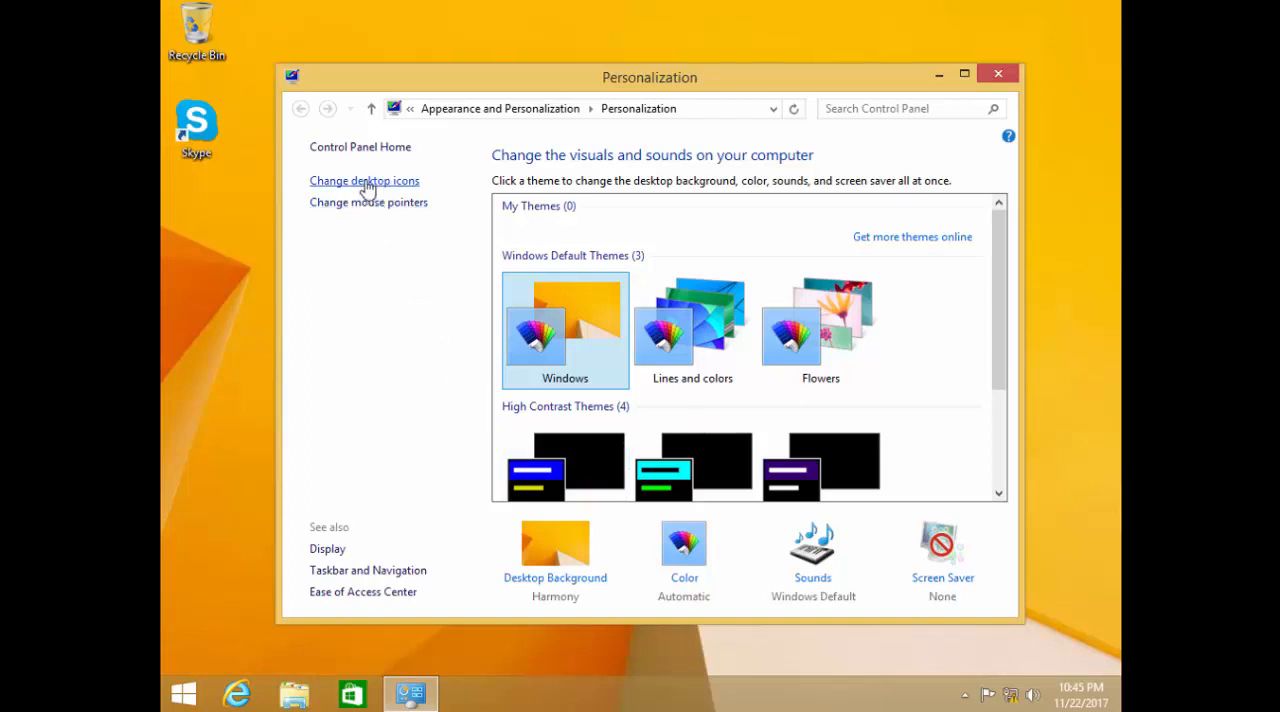
click(366, 182)
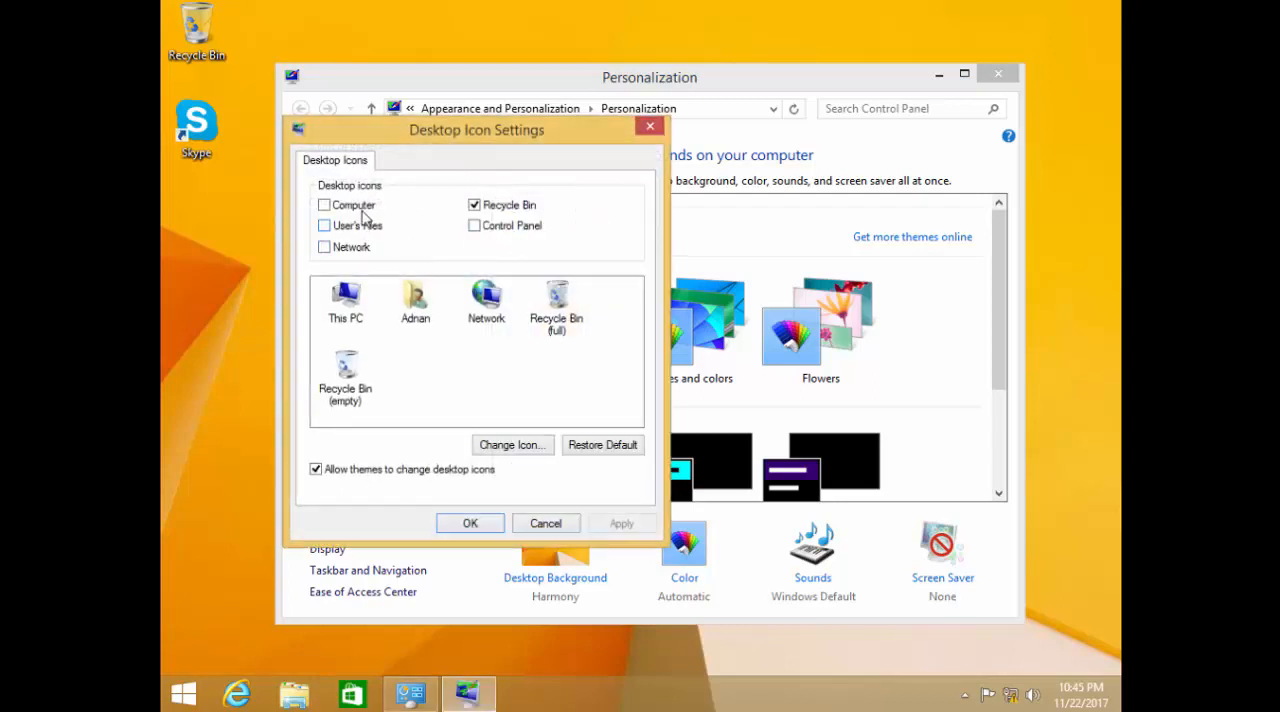
click(364, 207)
click(360, 228)
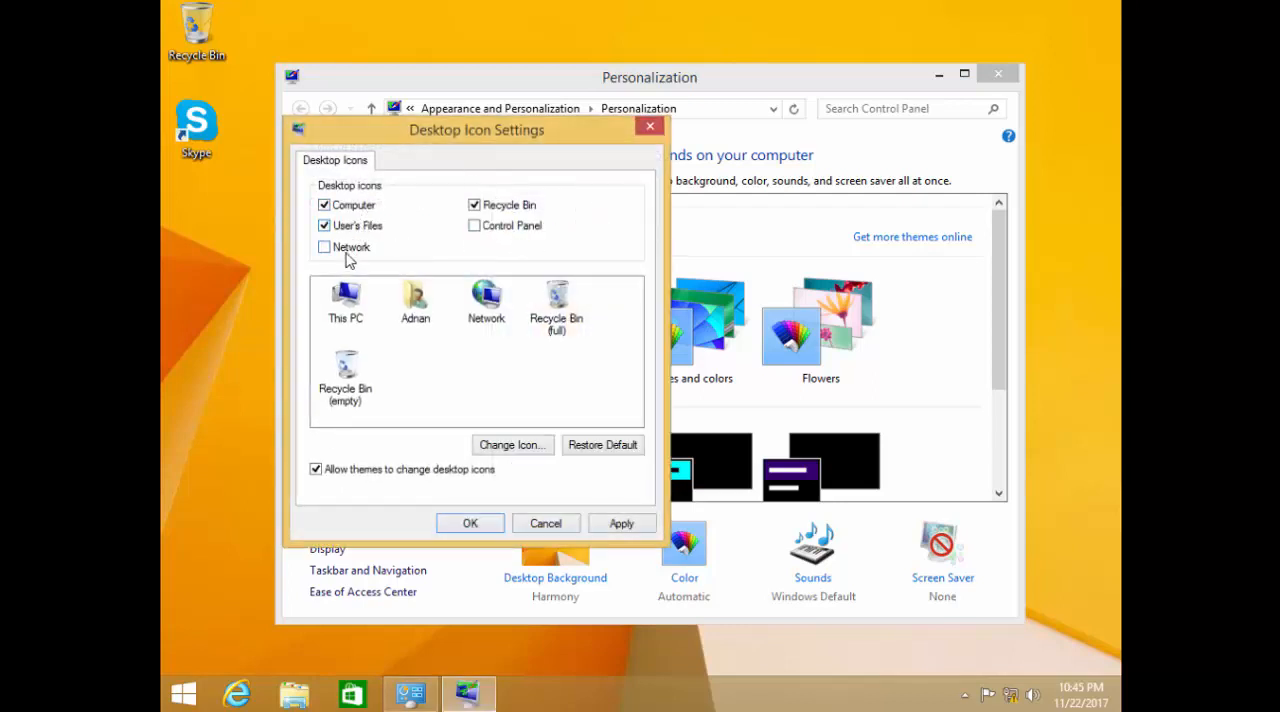
click(345, 254)
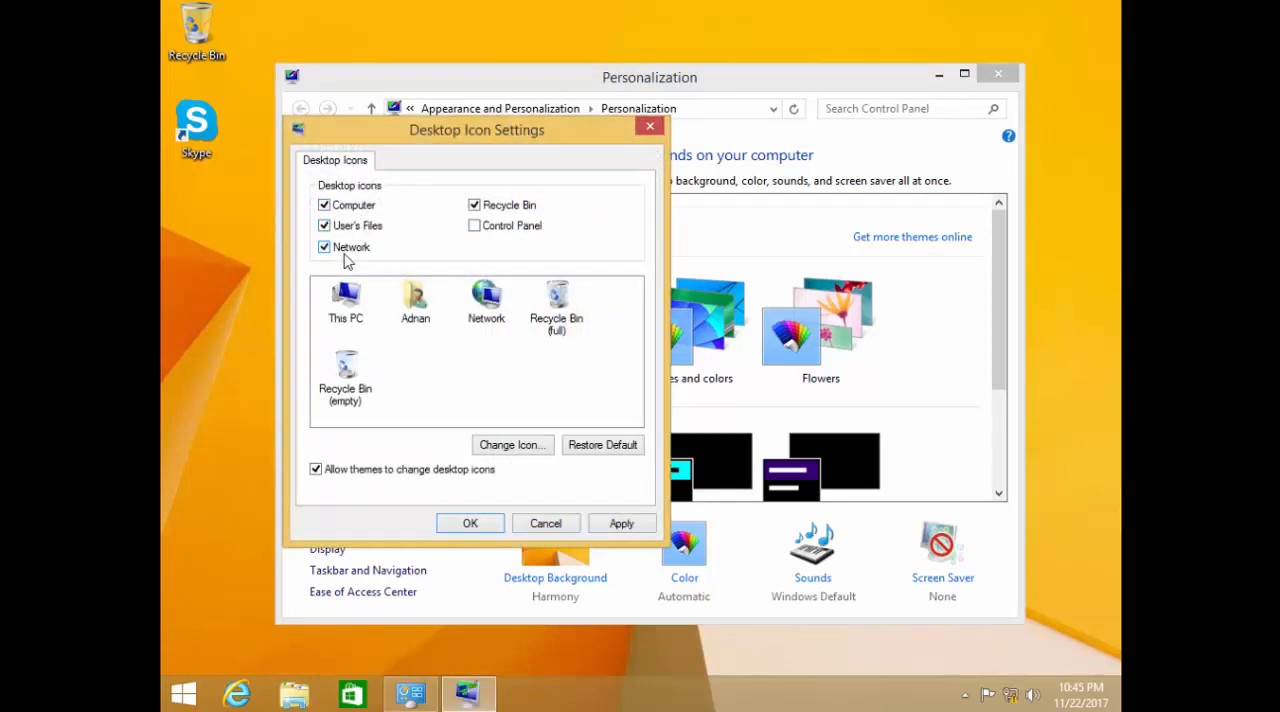
click(619, 523)
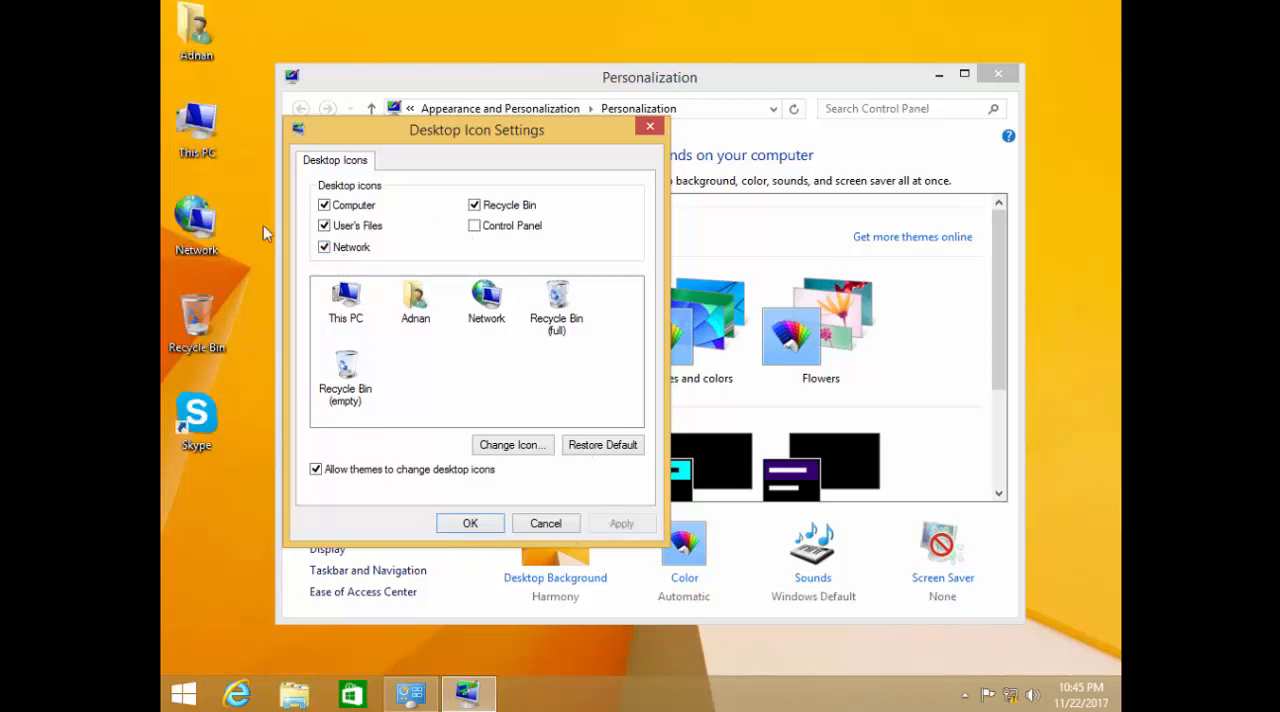
click(468, 523)
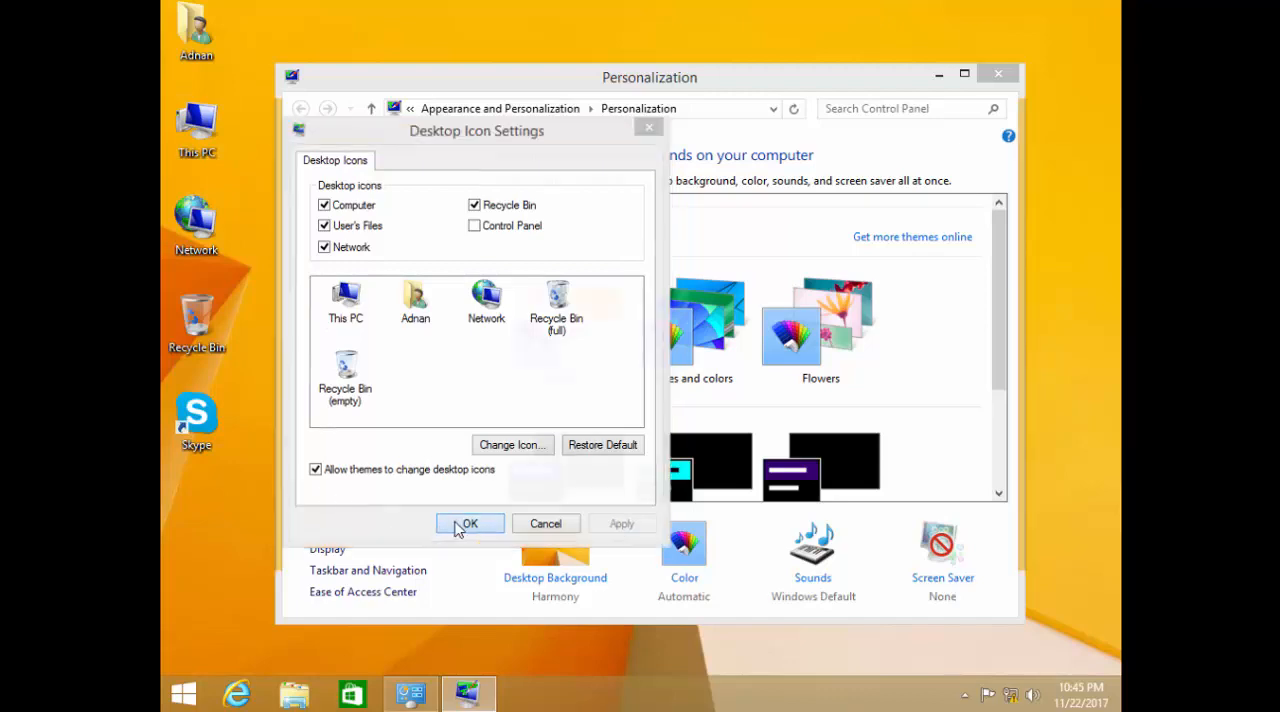
click(997, 74)
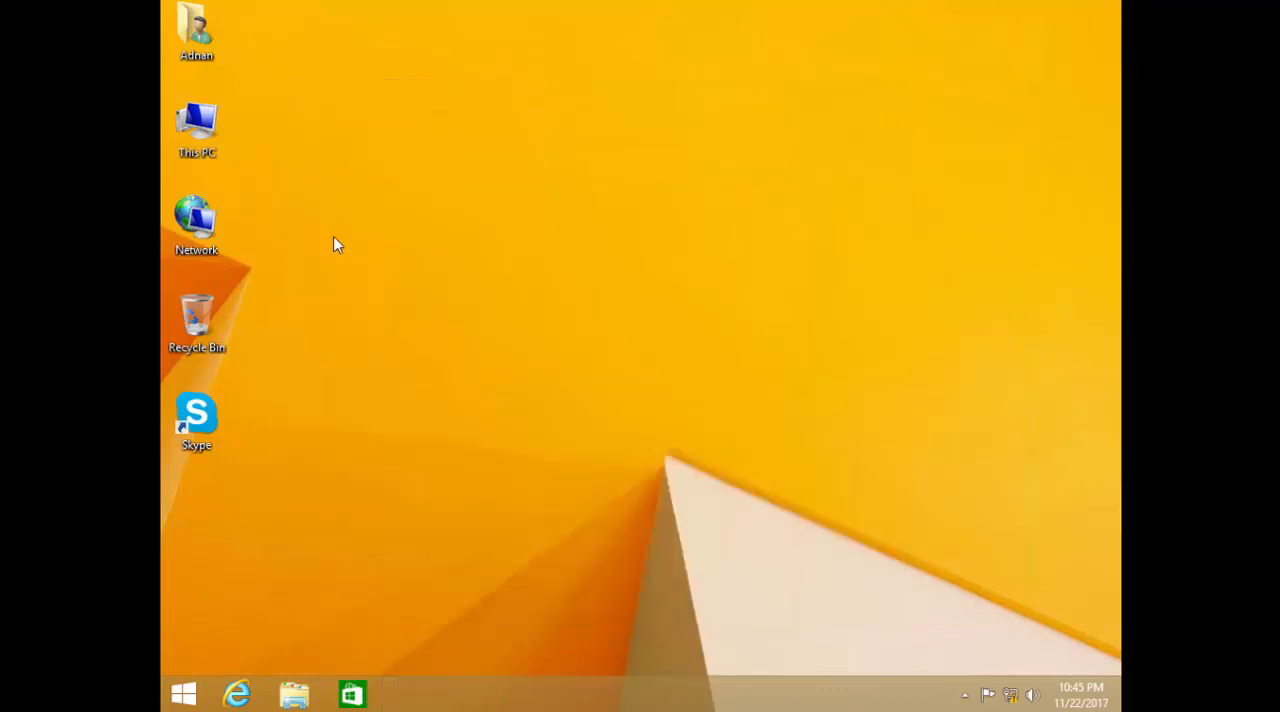
Open This PC in a taller window, examine the drives under Devices and drives, and open Local Disk (D:).
double_click(209, 143)
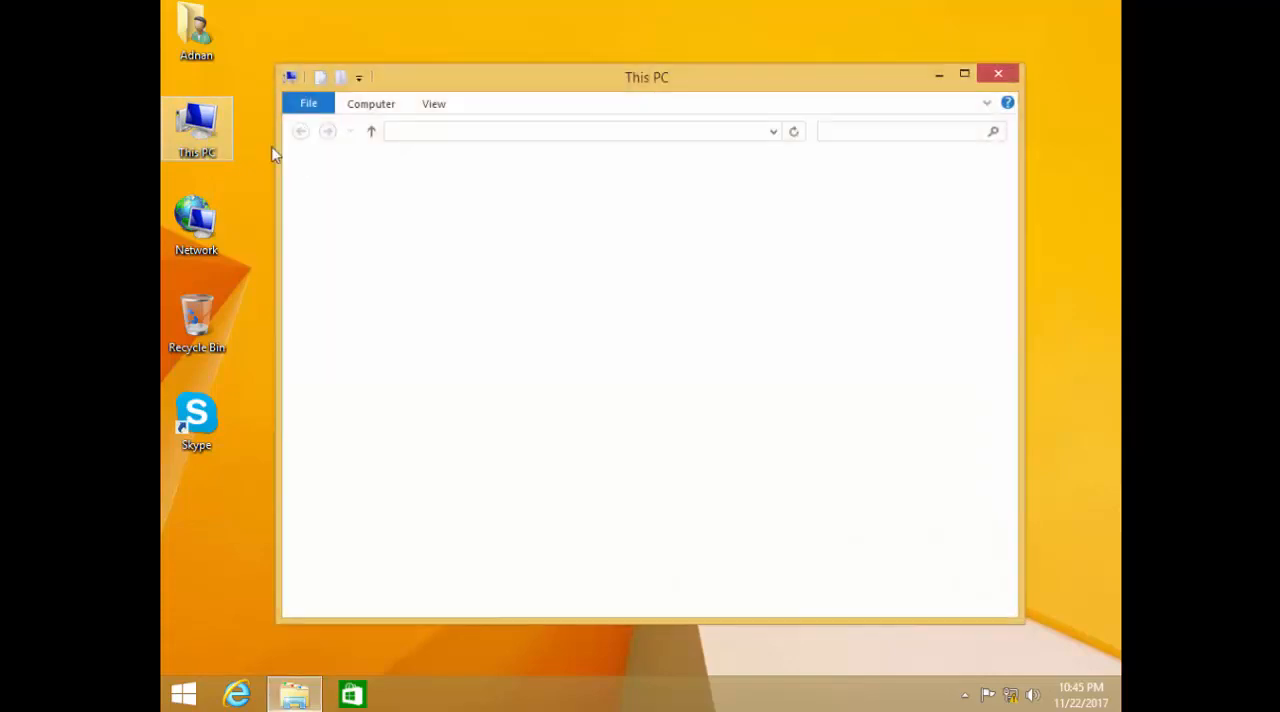
double_click(773, 66)
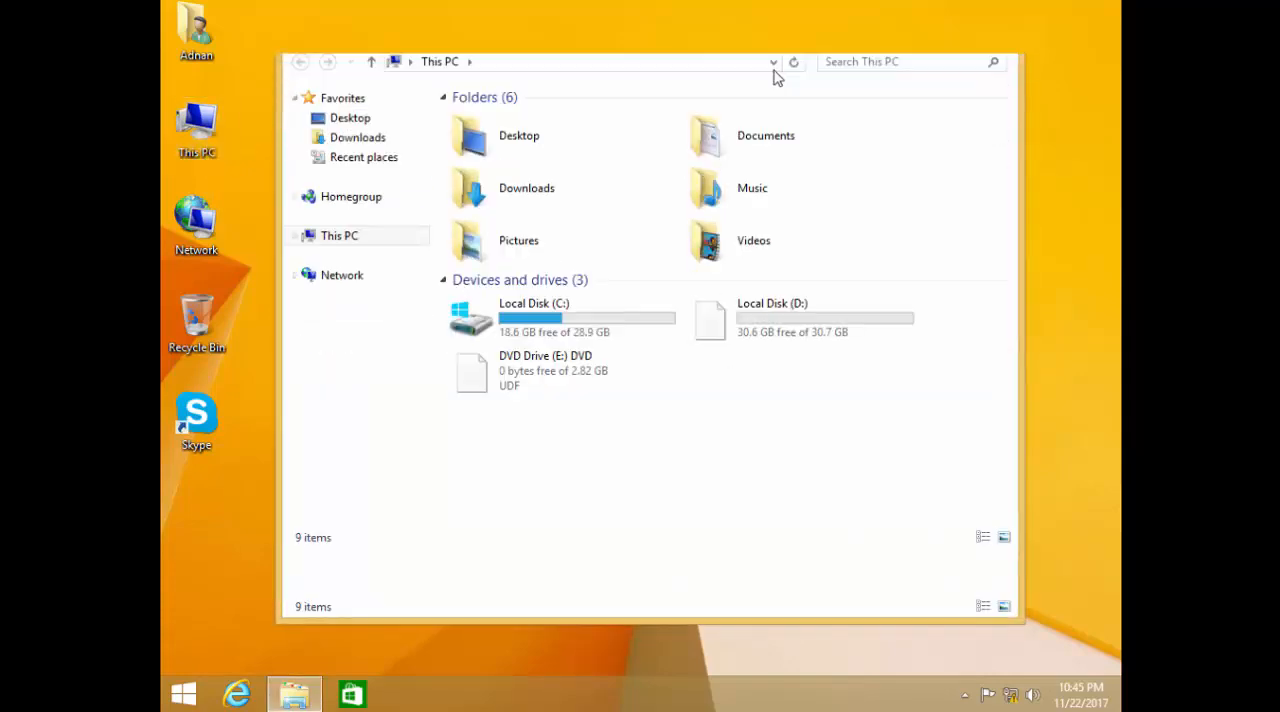
click(773, 66)
click(600, 329)
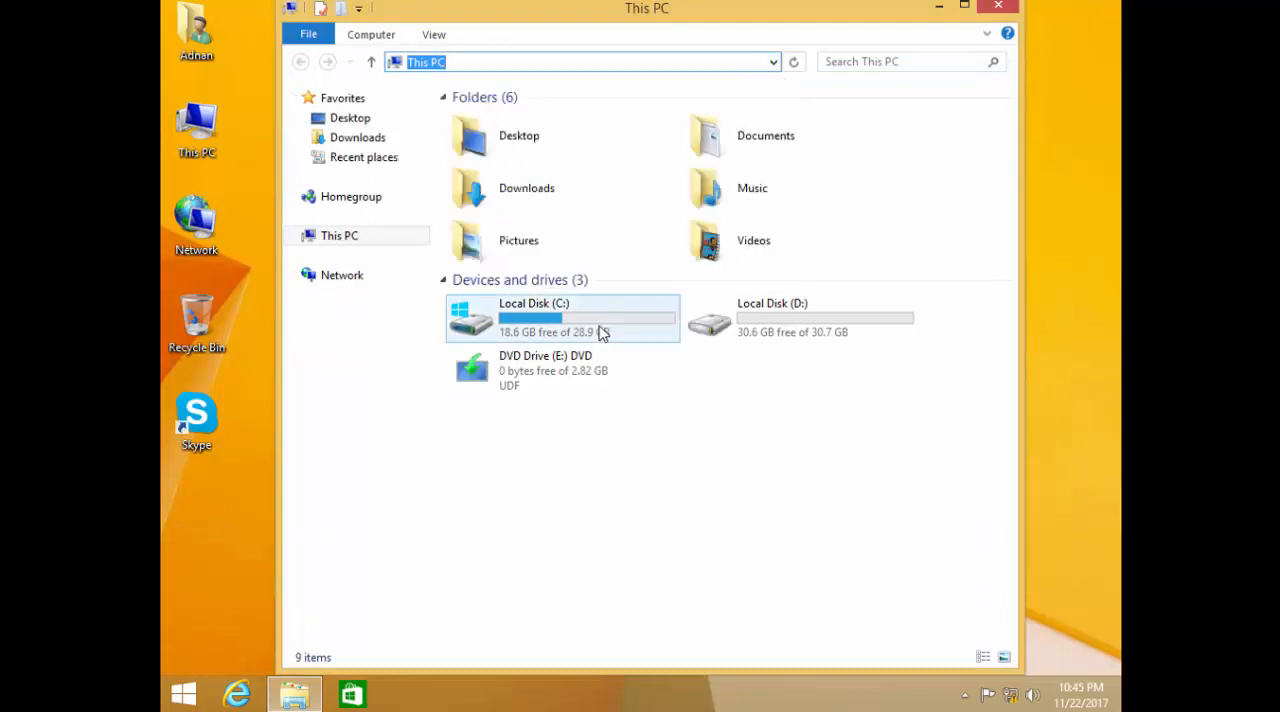
click(820, 292)
click(810, 285)
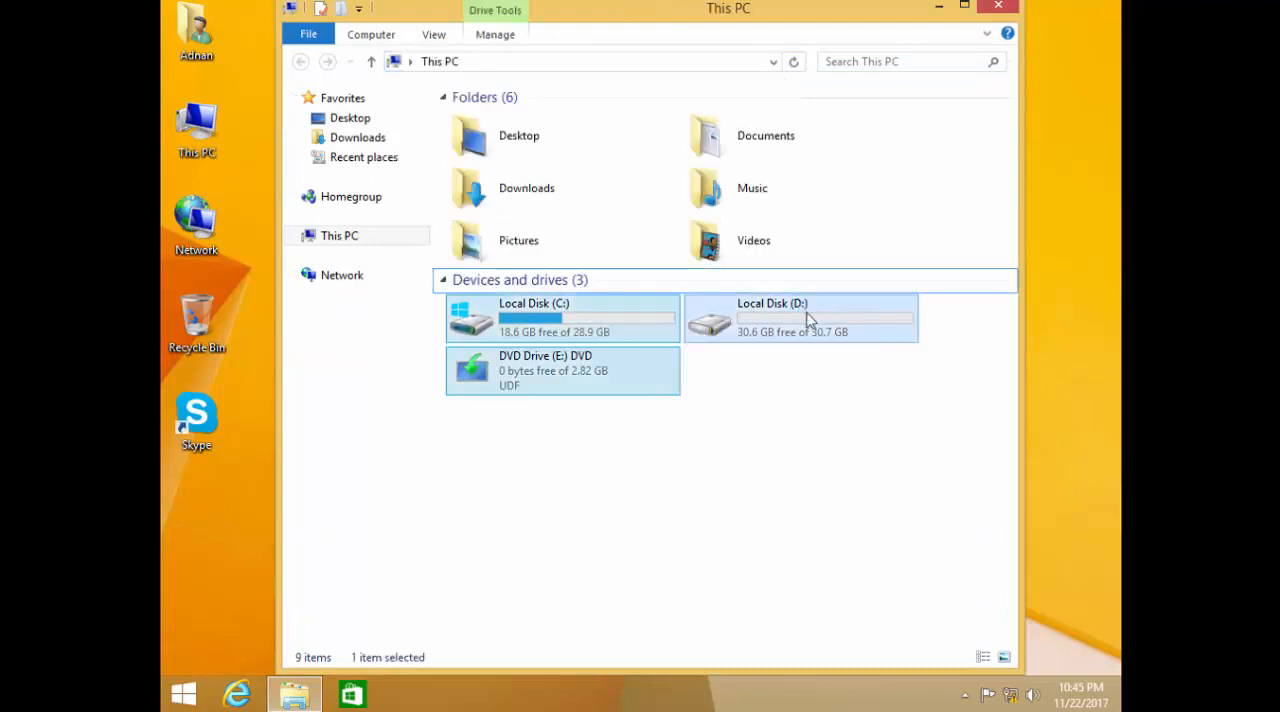
click(772, 365)
double_click(786, 337)
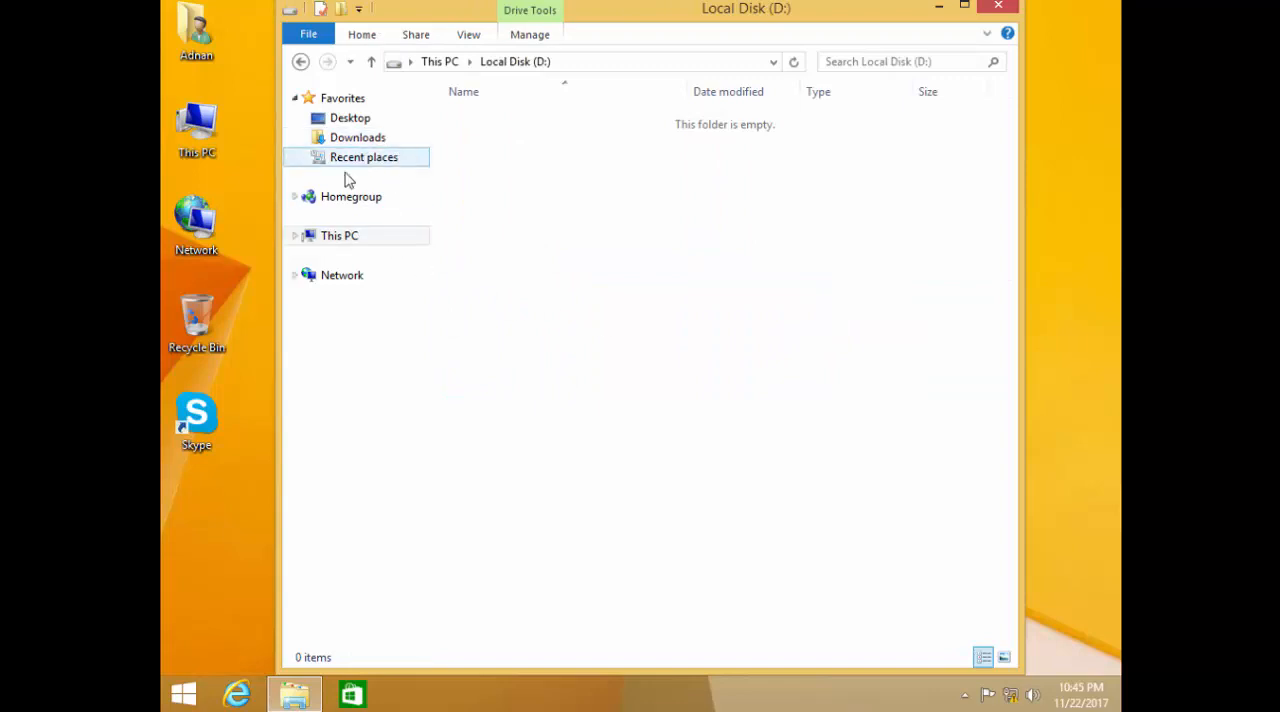
View the Downloads and Desktop folders among the Favorites, and dismiss the window to return to the desktop.
click(358, 137)
click(350, 118)
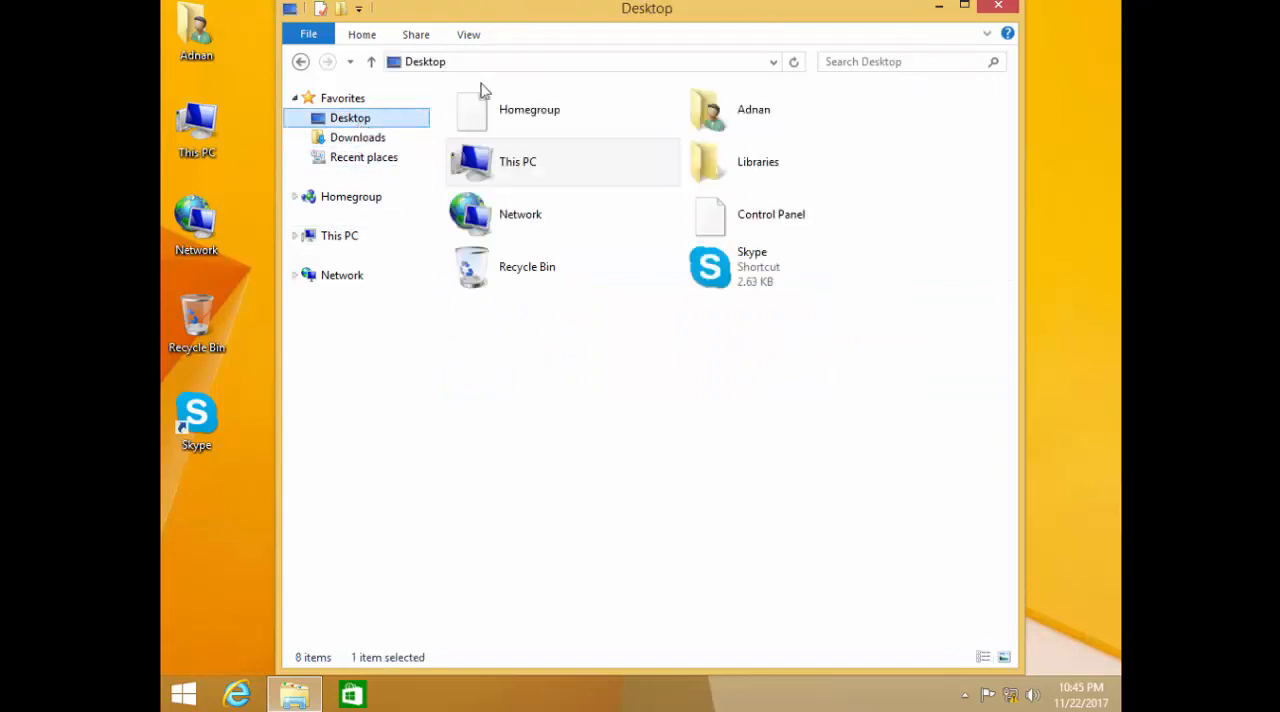
click(939, 7)
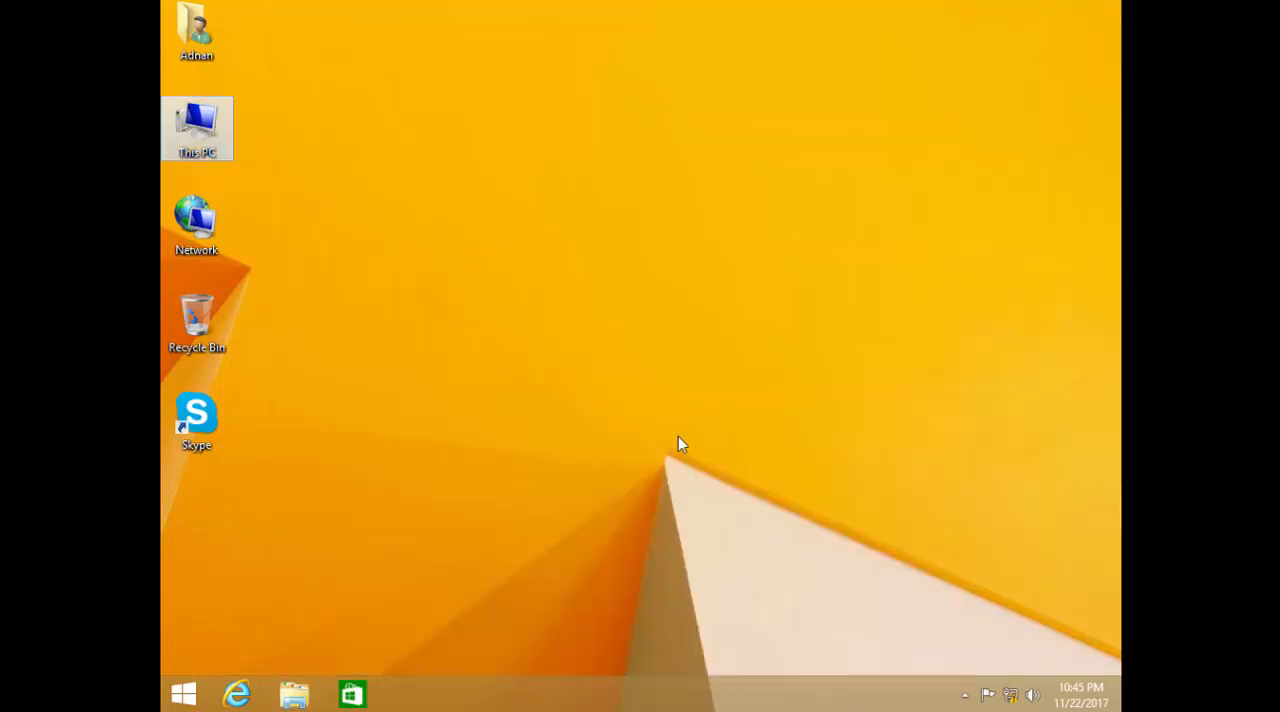